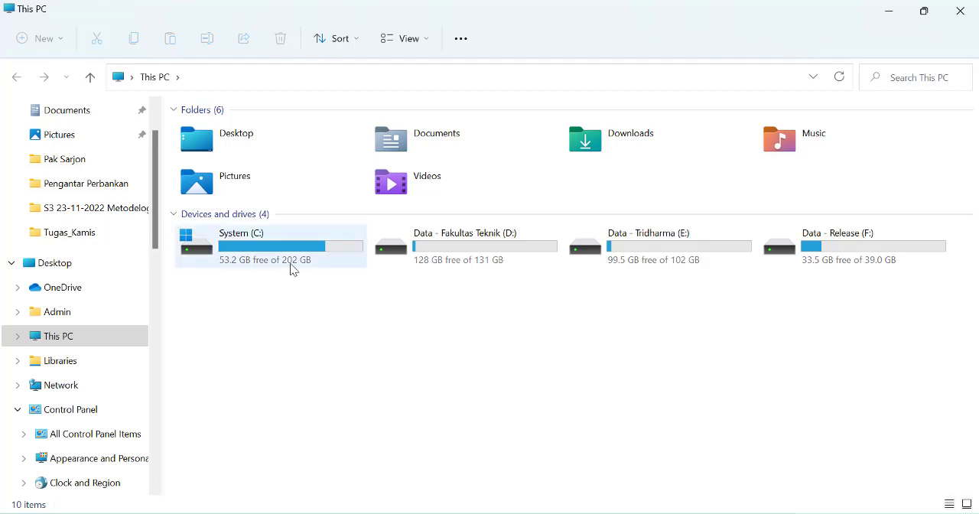
Open the XAMPP Control Panel by running xampp-control from the xampp folder on drive C
double_click(292, 269)
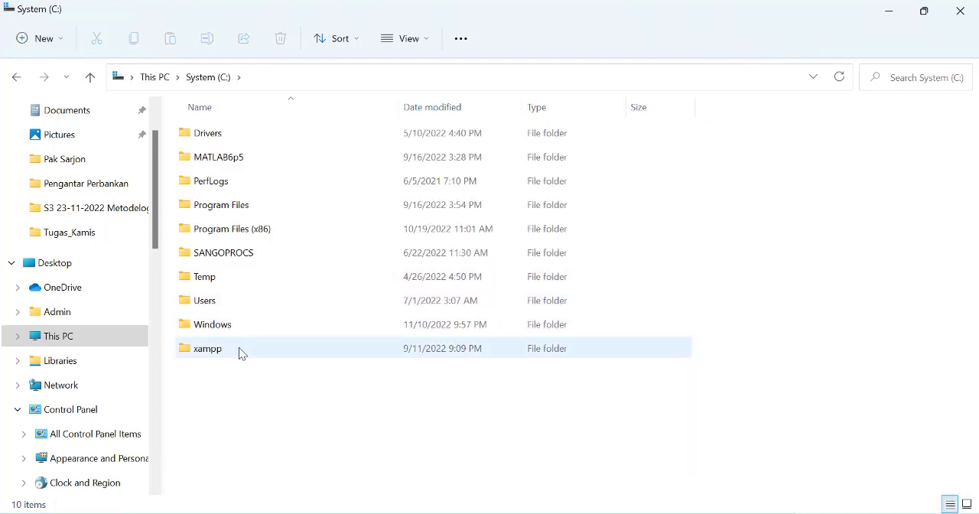
double_click(239, 348)
scroll(287, 358, "down", 12)
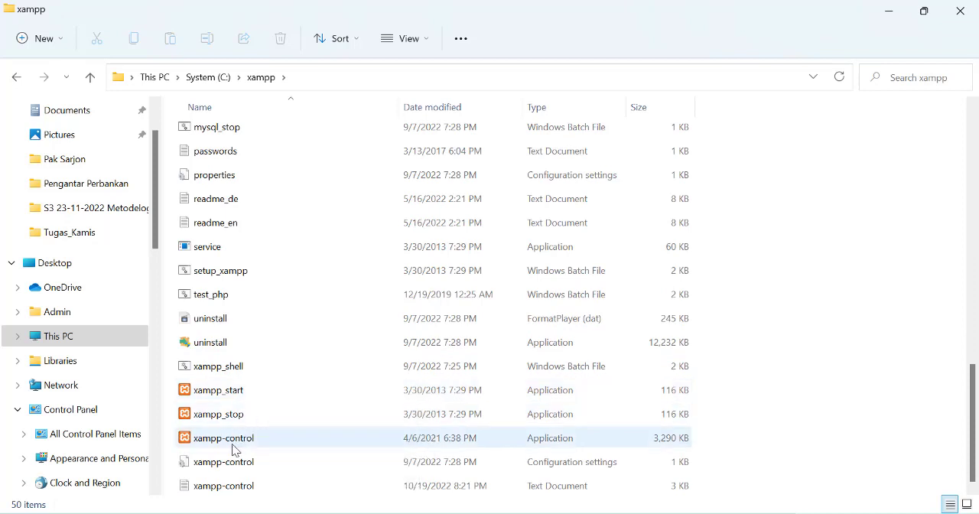
double_click(233, 443)
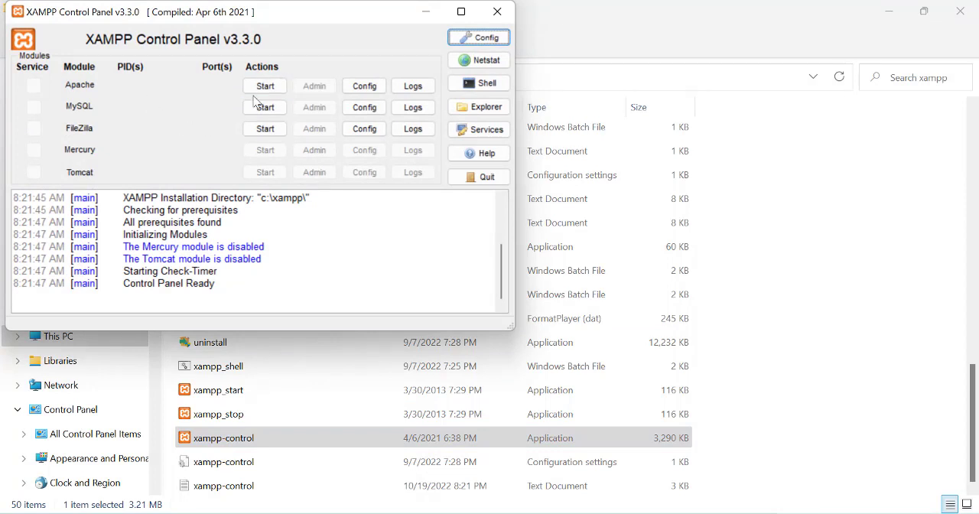
Start the Apache and MySQL modules, and close the XAMPP Control Panel and the file explorer
left_click(264, 89)
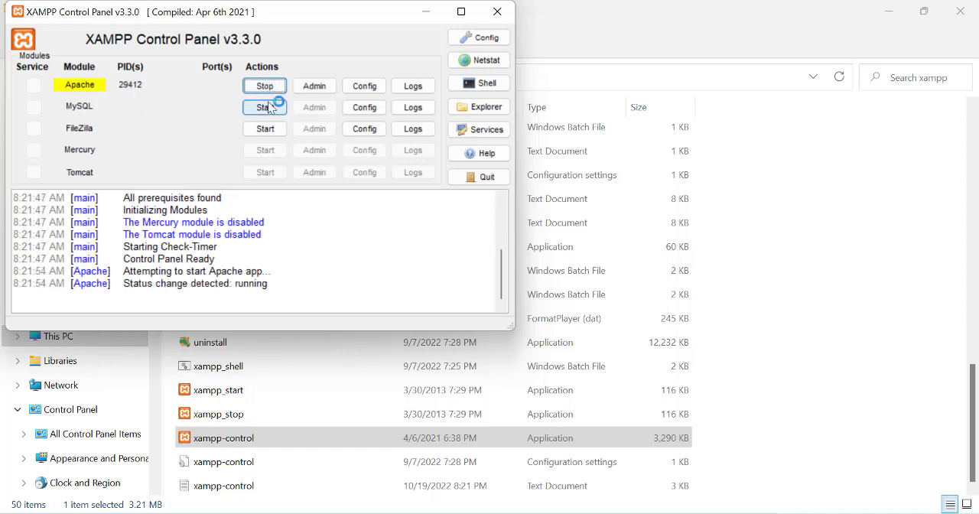
left_click(278, 104)
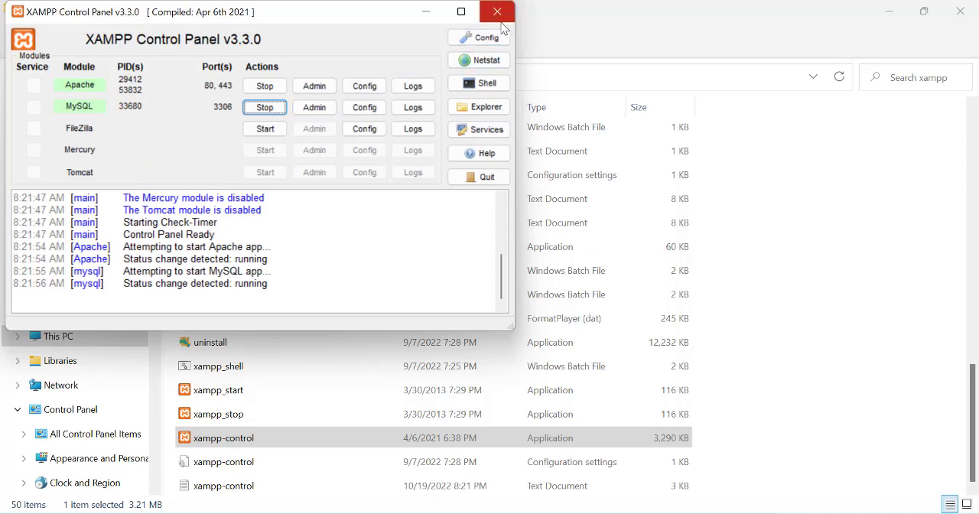
left_click(502, 23)
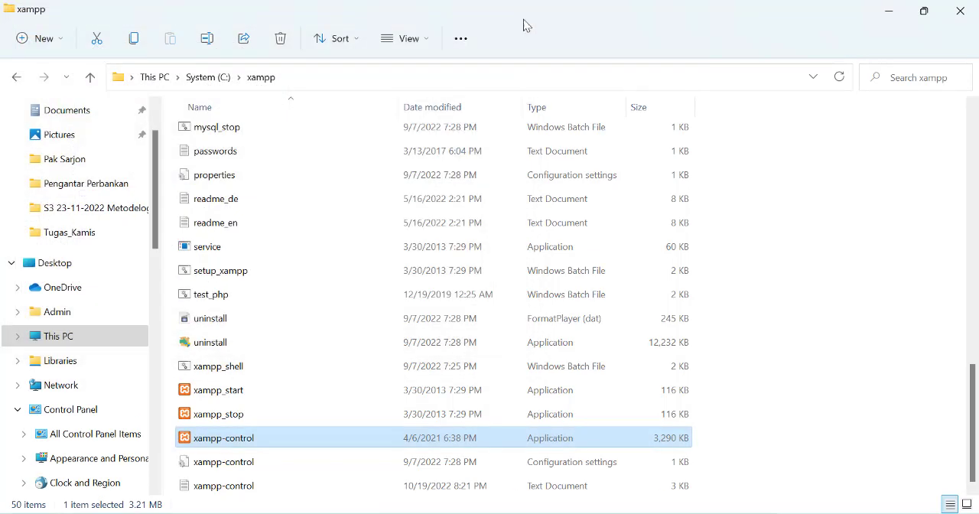
left_click(953, 11)
right_click(416, 167)
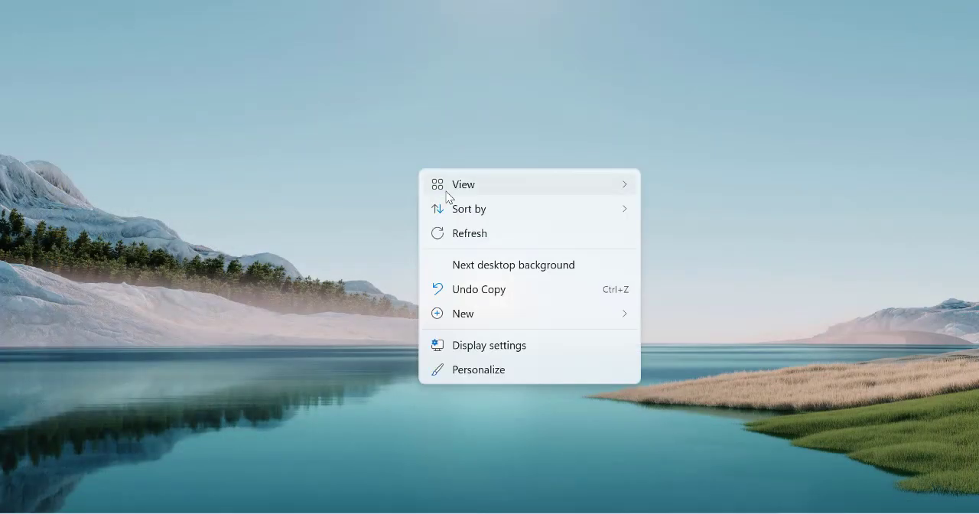
left_click(476, 233)
right_click(415, 181)
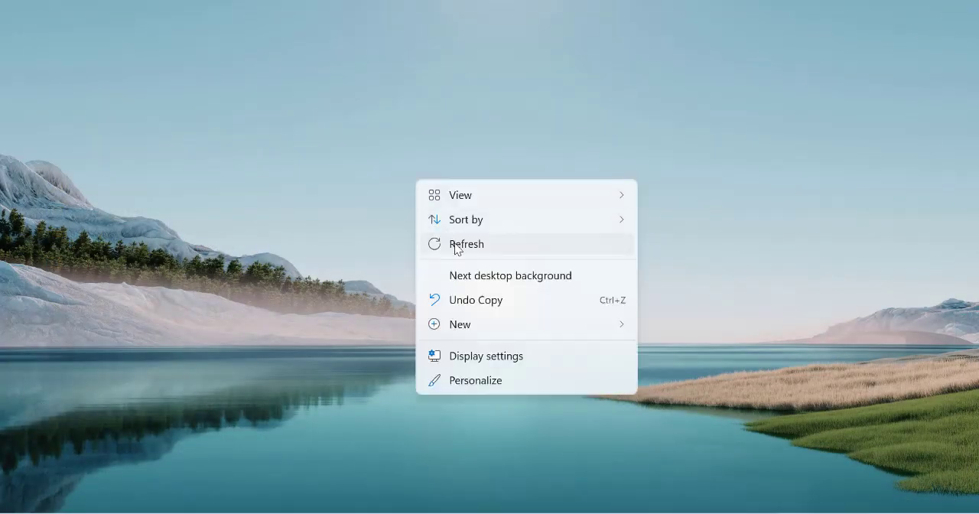
left_click(459, 245)
right_click(398, 167)
left_click(432, 237)
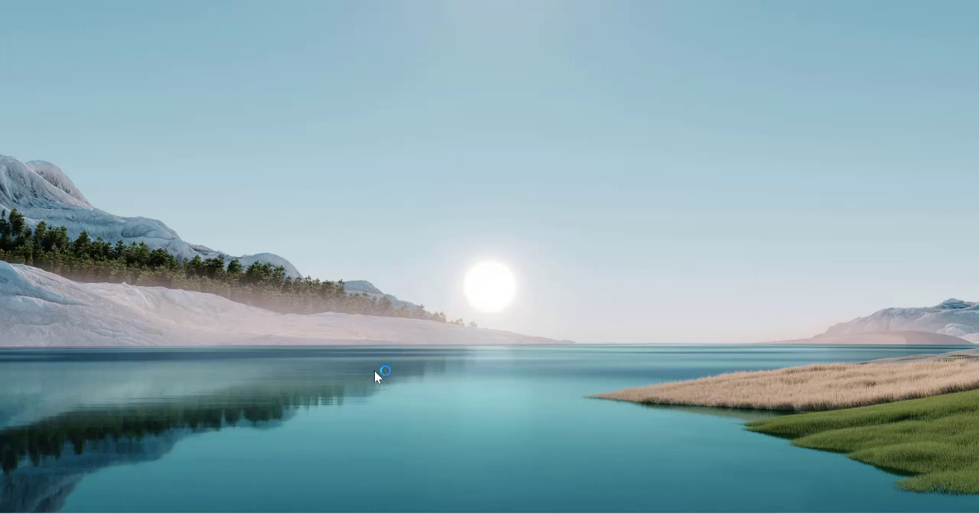
Search Windows for "sql" and launch the SQLyog app
left_click(369, 513)
left_click(324, 80)
type("yo")
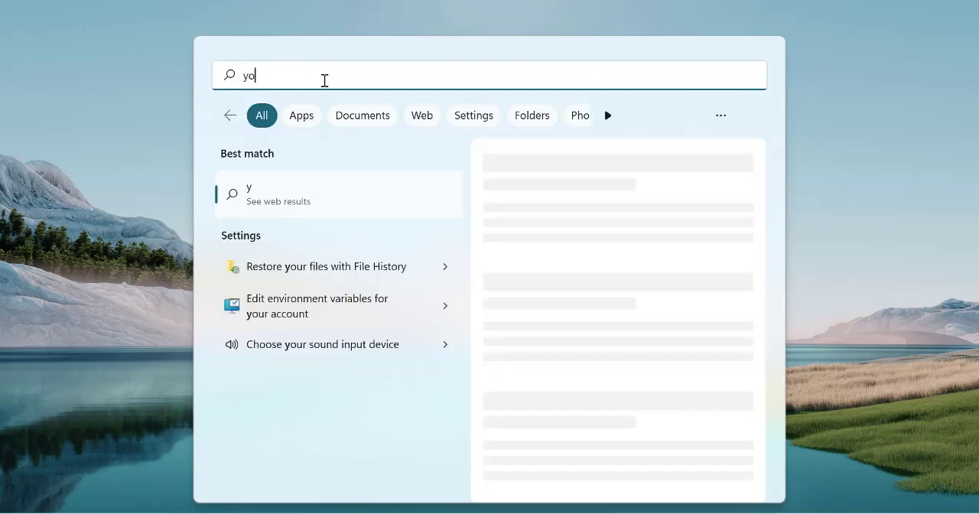
key("BackSpace")
key("BackSpace")
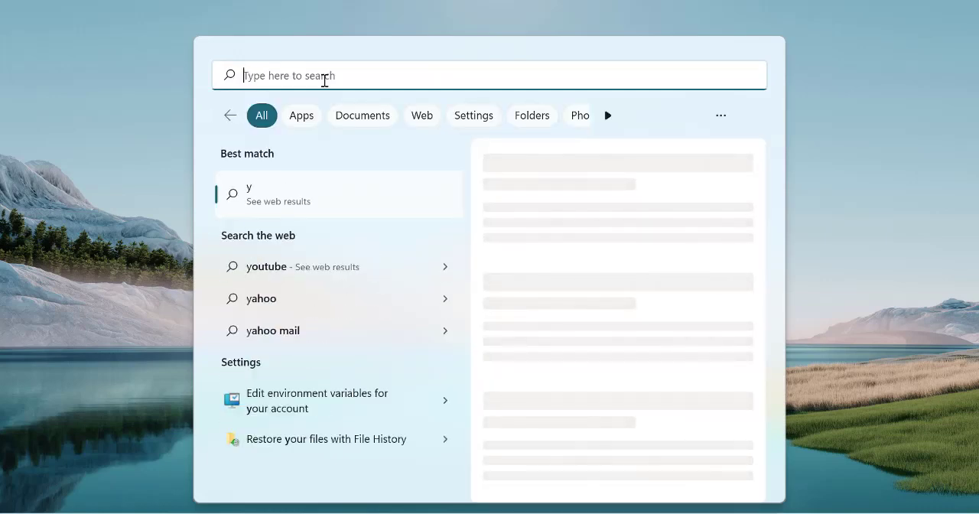
type("sql")
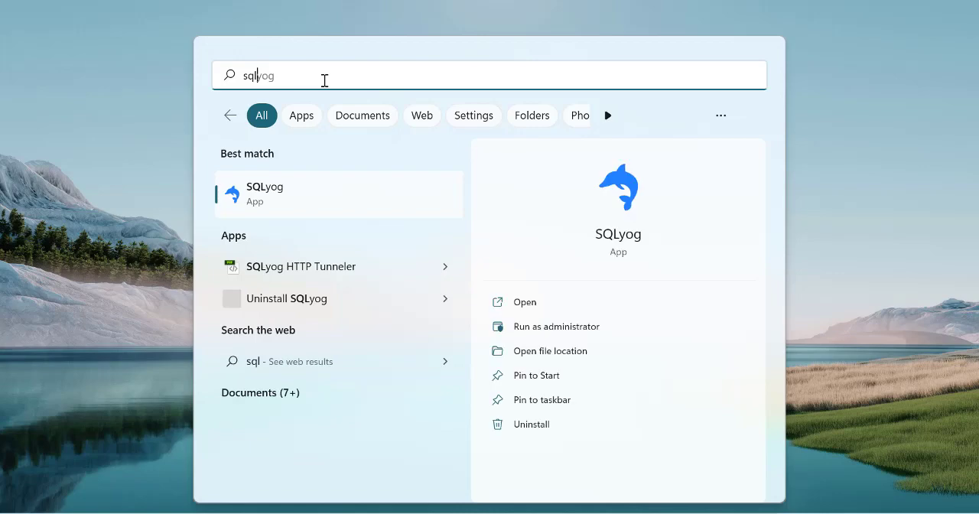
left_click(280, 193)
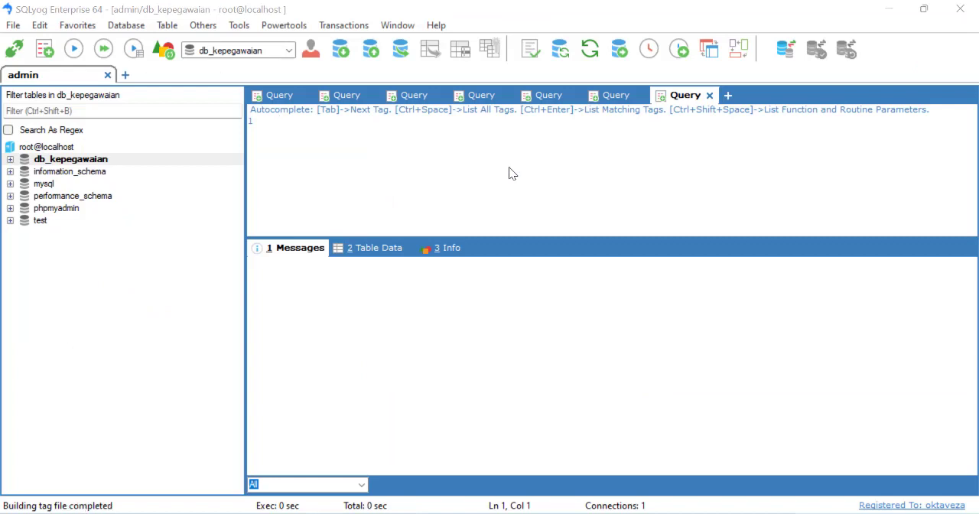
Close the six surplus query tabs, keeping only the first one open
left_click(709, 96)
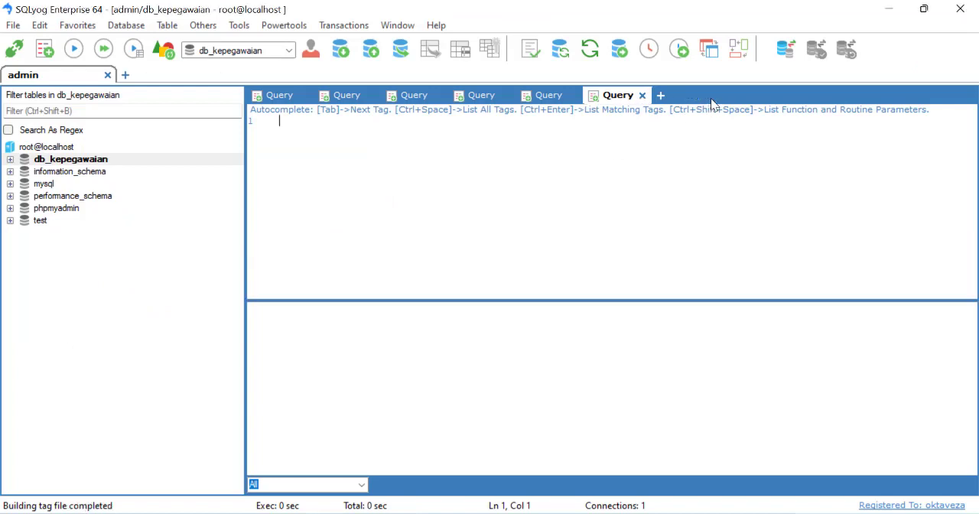
left_click(642, 96)
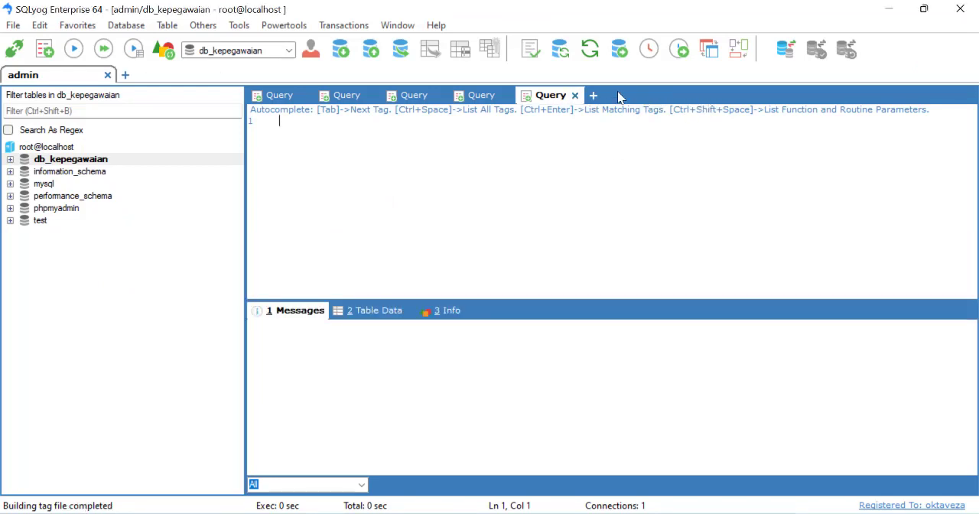
left_click(574, 96)
left_click(507, 96)
left_click(440, 96)
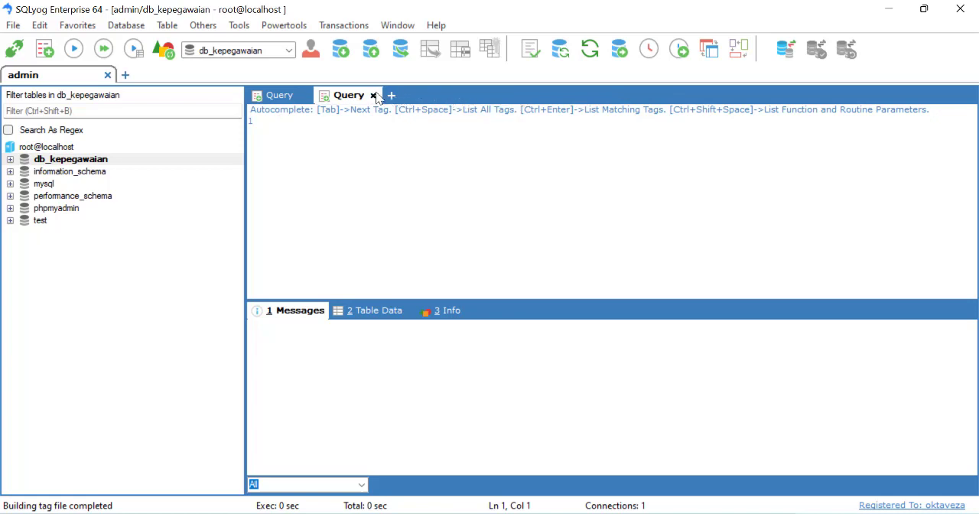
left_click(373, 95)
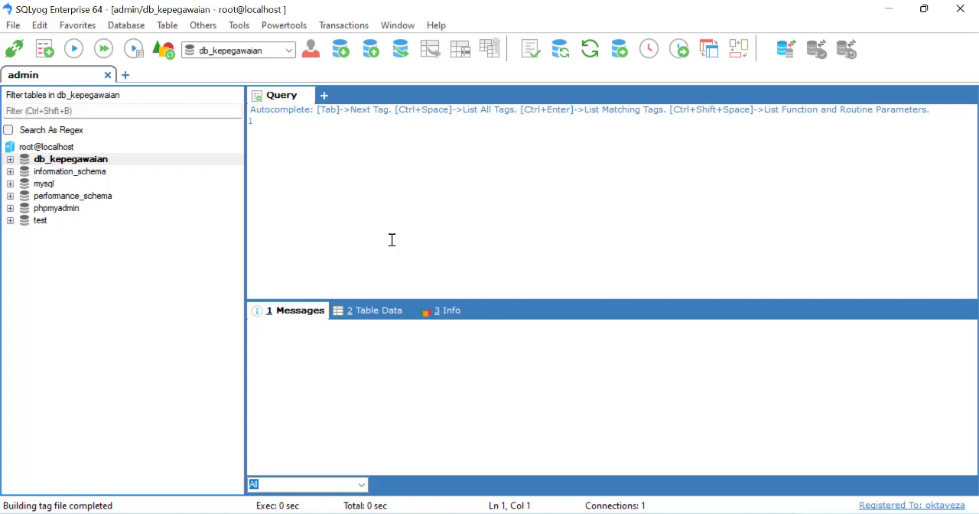
Create a database named db_siakad on the root@localhost server with default charset and collation
left_click(68, 149)
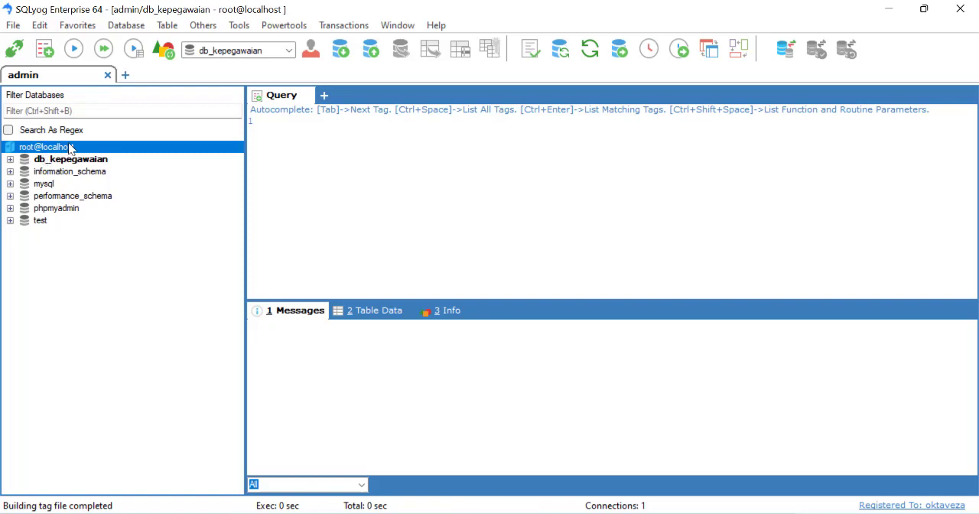
right_click(68, 153)
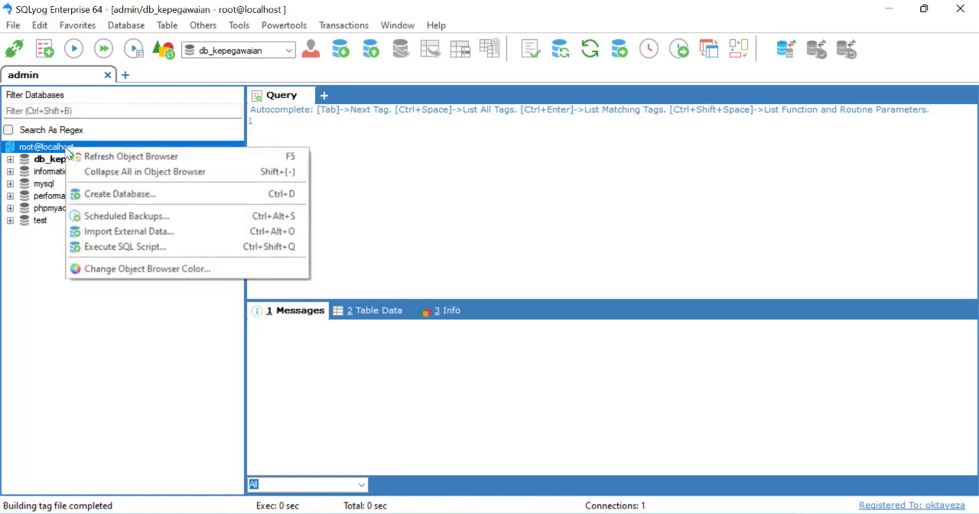
left_click(123, 201)
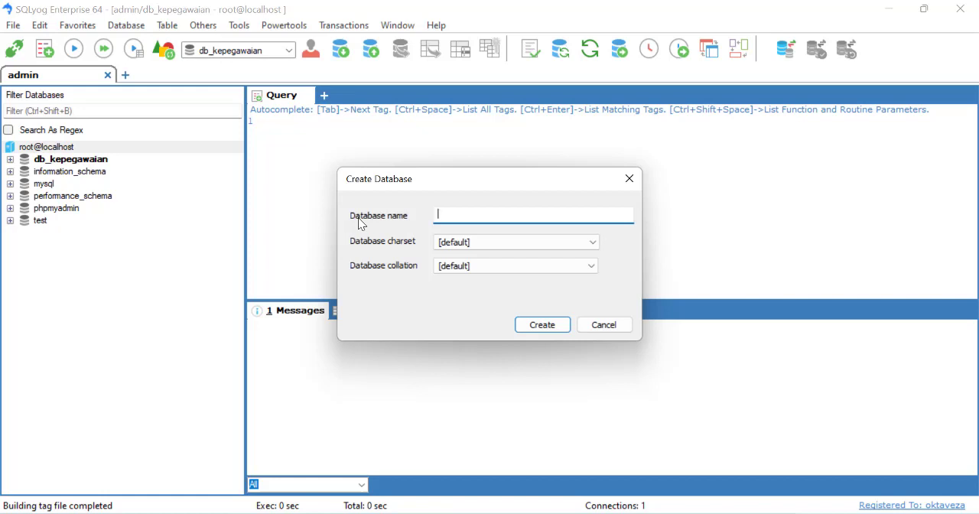
type("db_siakad")
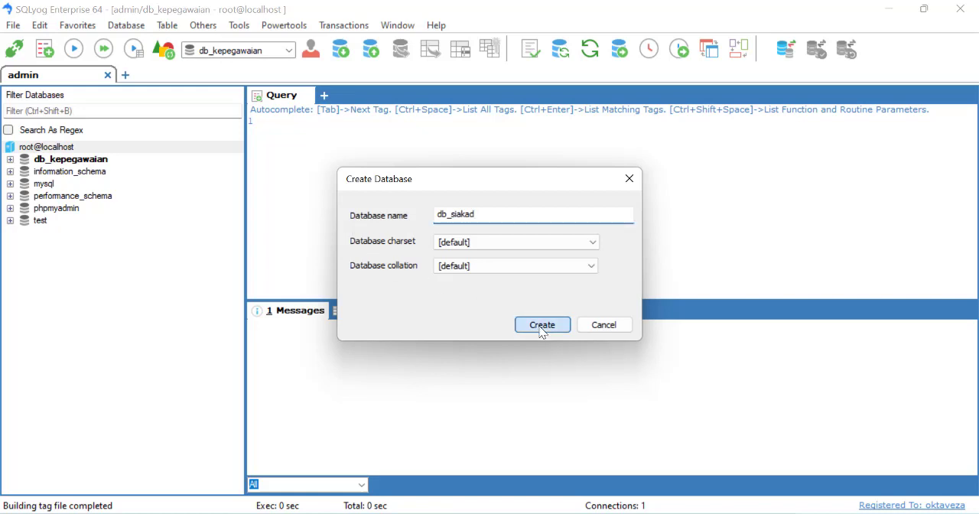
left_click(541, 325)
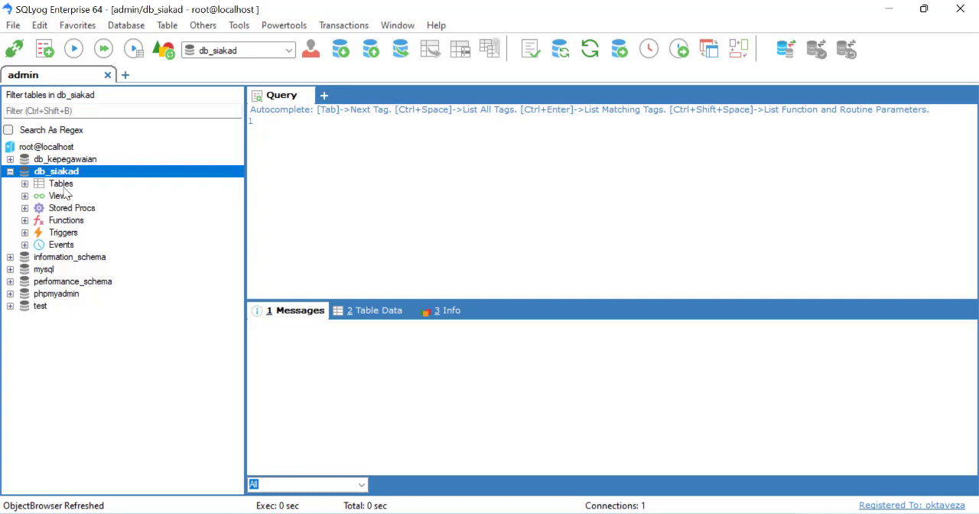
Begin a new table in the db_siakad database and name it tb_mhs
left_click(66, 185)
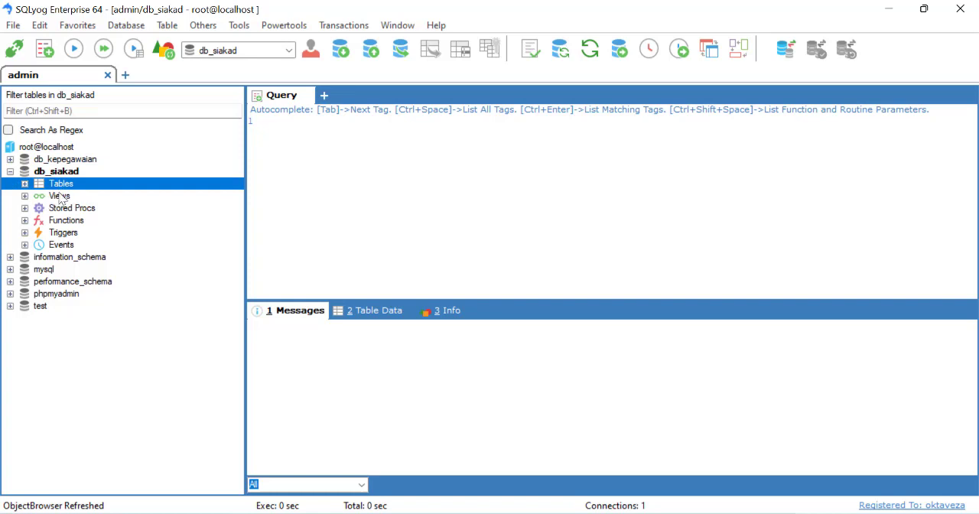
right_click(61, 190)
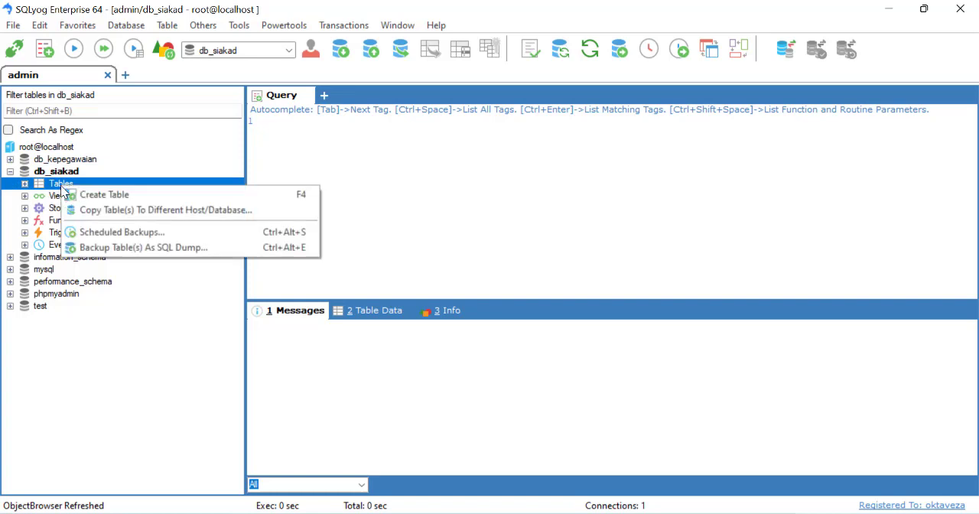
left_click(96, 194)
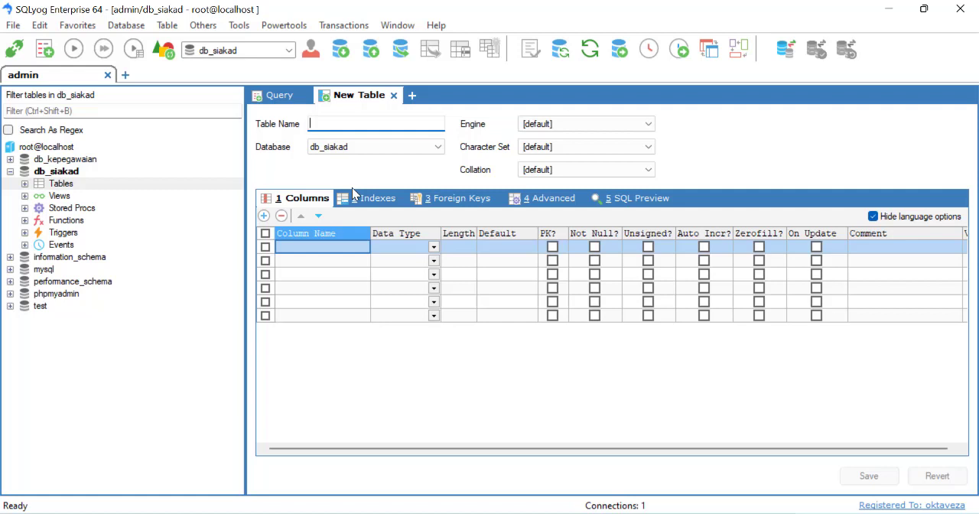
type("tb_")
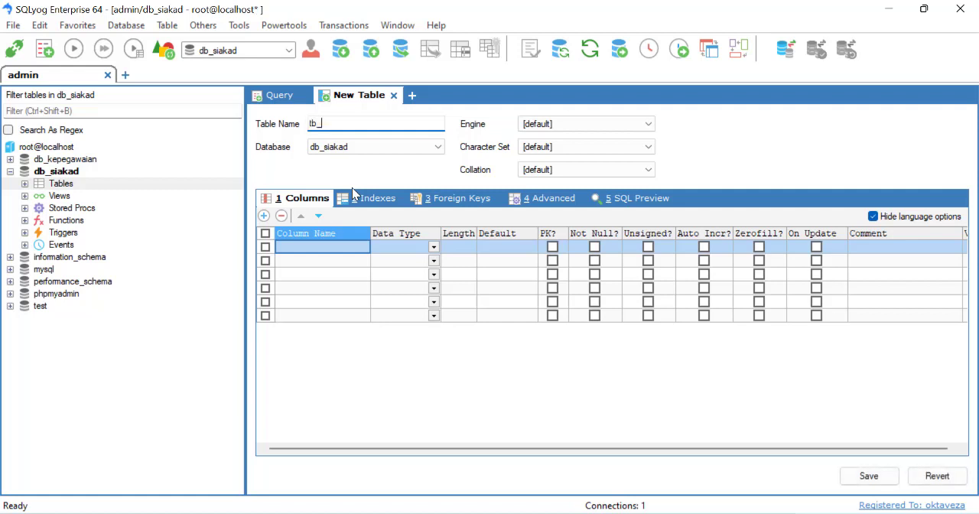
type("mhs")
Name the first three columns of the tb_mhs table npm, nama and prodi
left_click(322, 248)
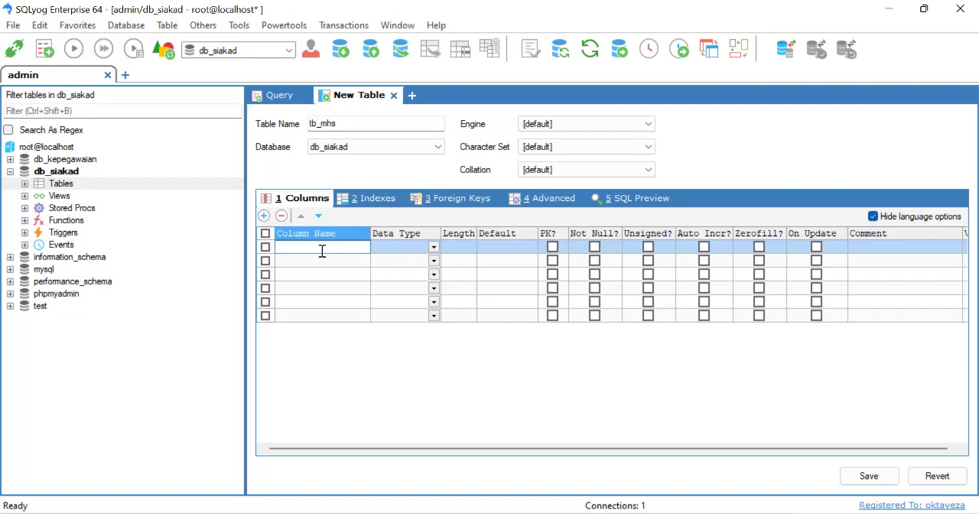
type("npm")
left_click(327, 274)
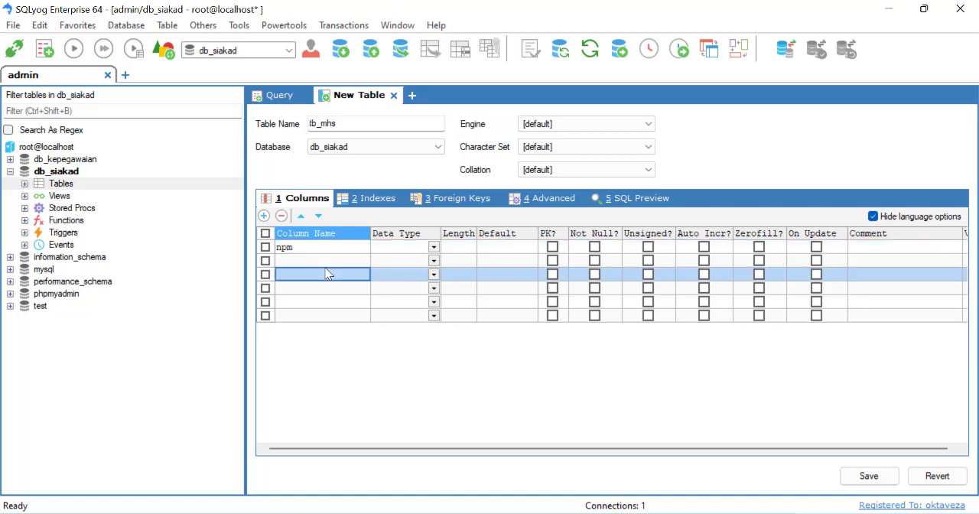
left_click(321, 260)
type("nama")
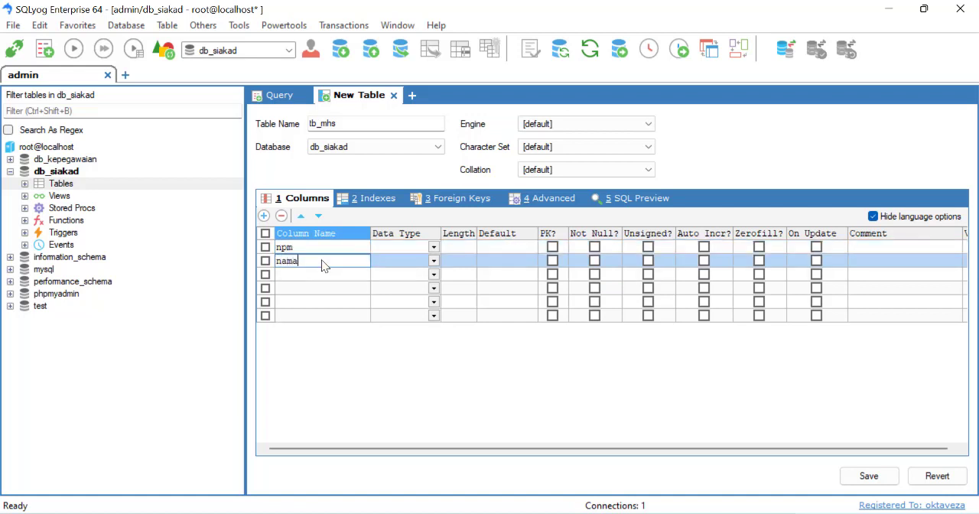
left_click(327, 275)
type("prodi")
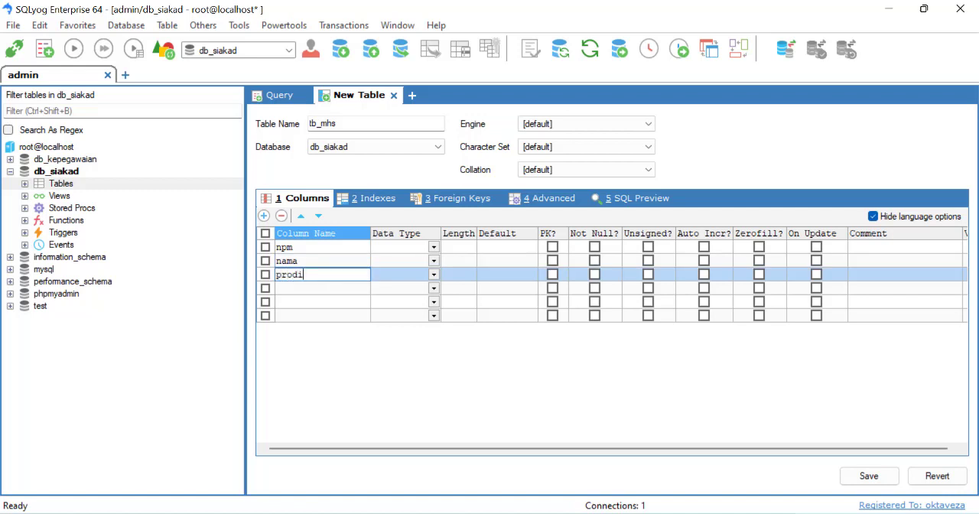
Set the data type of the npm, nama and prodi columns to varchar
left_click(412, 248)
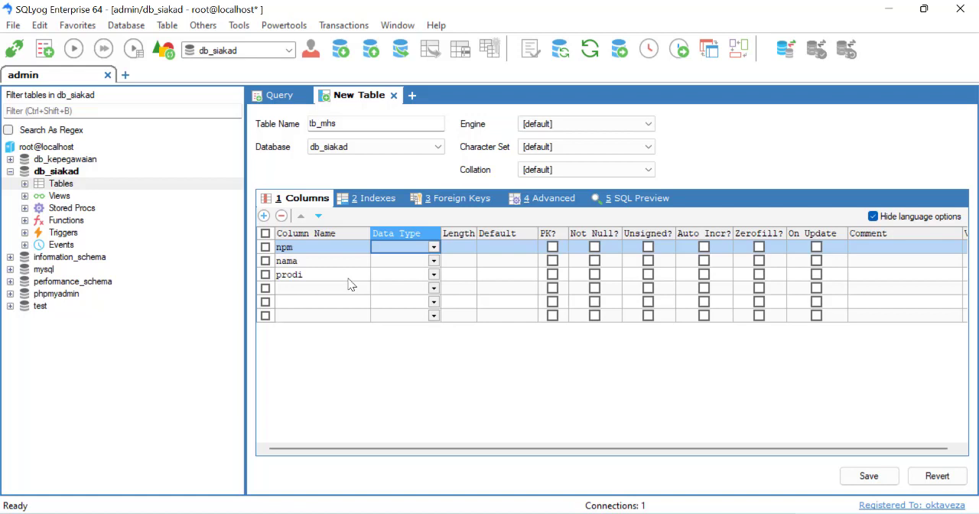
type("varchar")
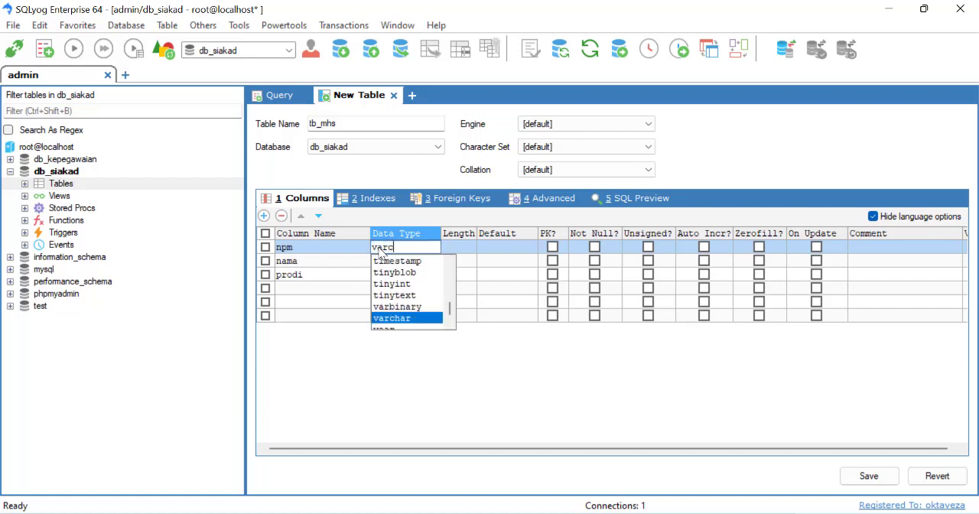
key("Tab")
left_click(388, 261)
type("varchar")
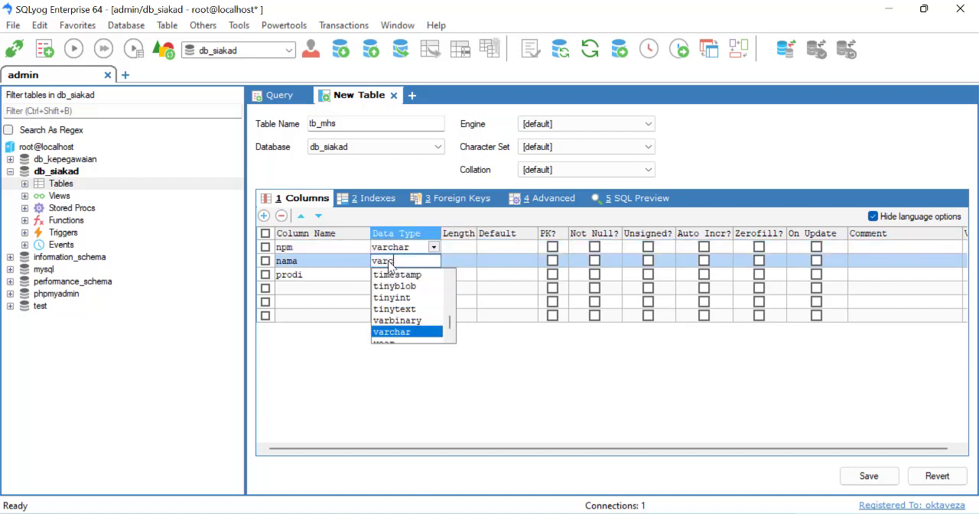
key("Tab")
left_click(388, 275)
type("var")
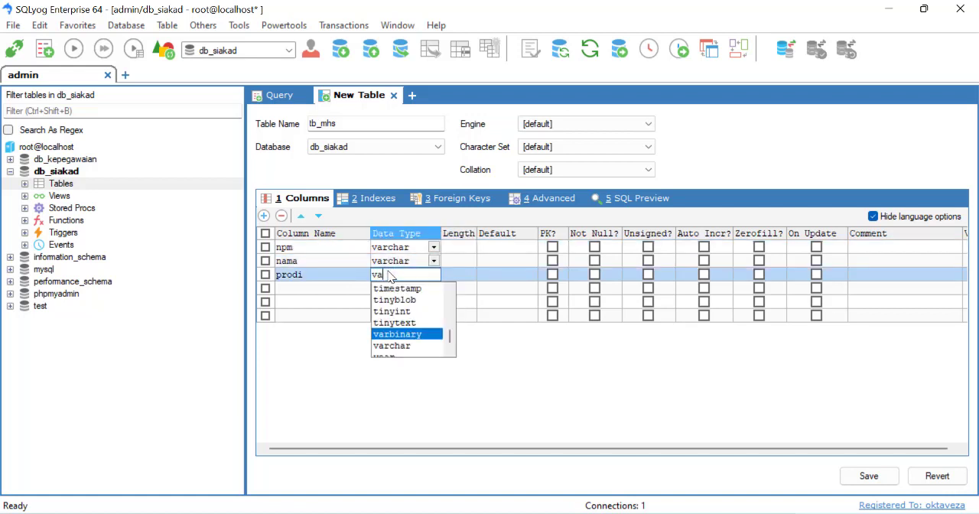
left_click(392, 346)
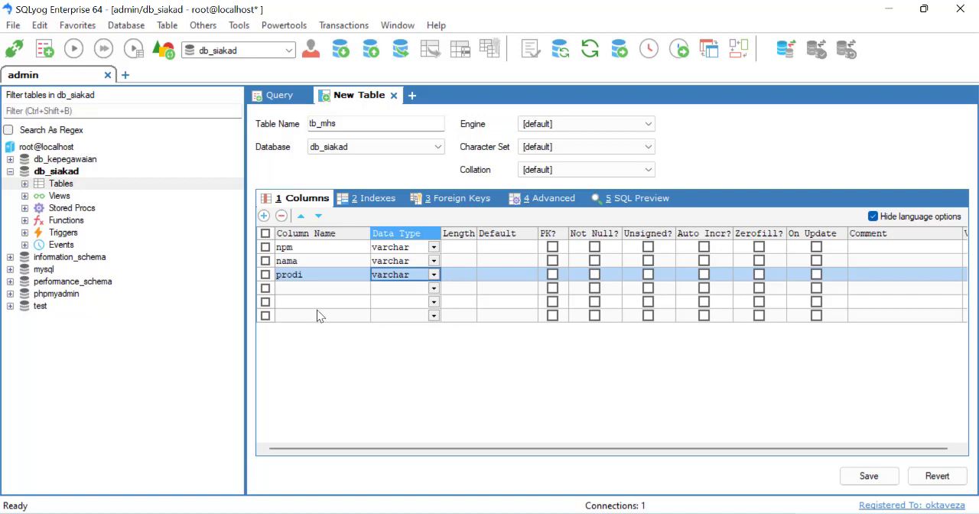
Set the lengths of npm, nama and prodi to 20, 30 and 20, and save the table without creating more tables
left_click(315, 250)
left_click(459, 252)
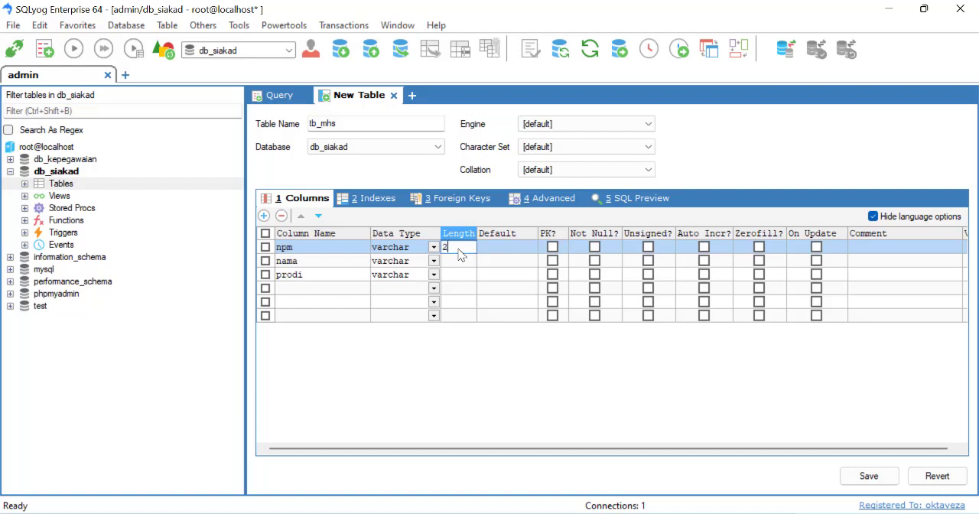
type("20")
left_click(462, 263)
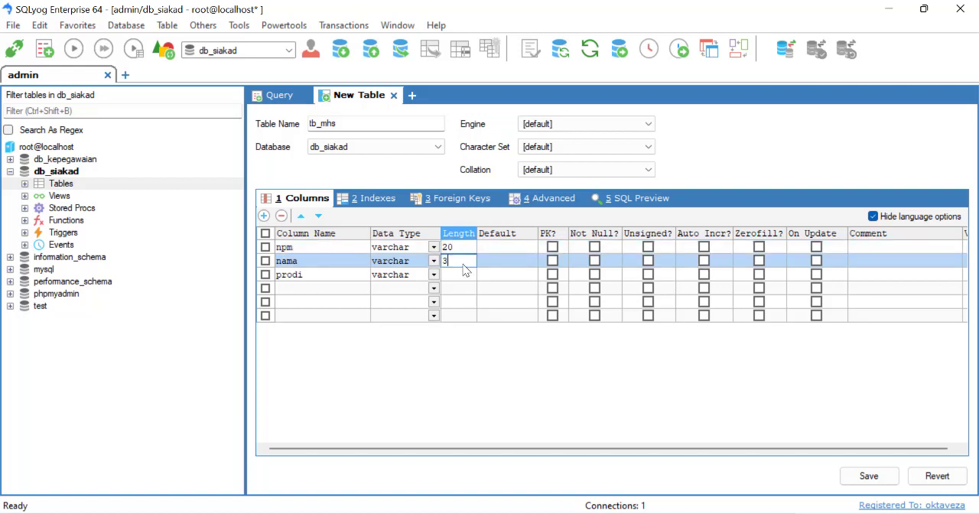
type("30")
left_click(468, 281)
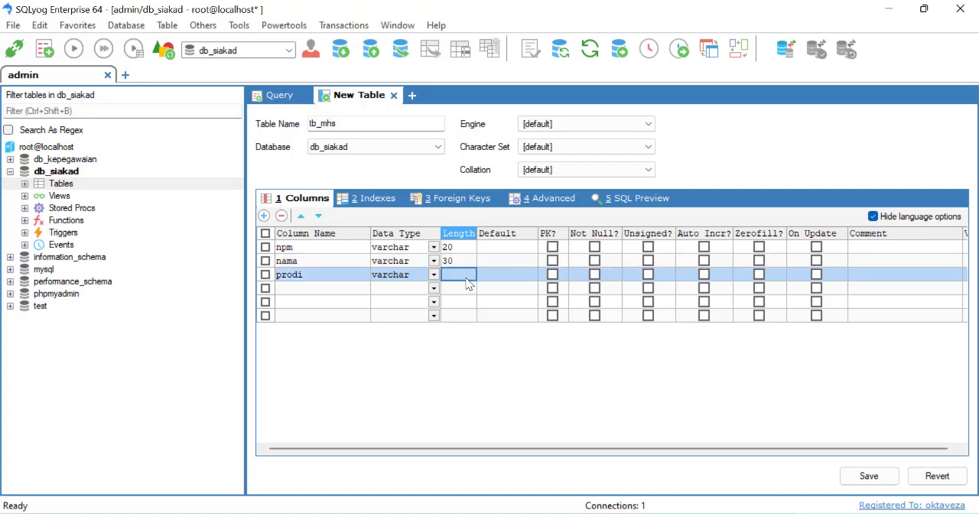
type("20")
left_click(489, 360)
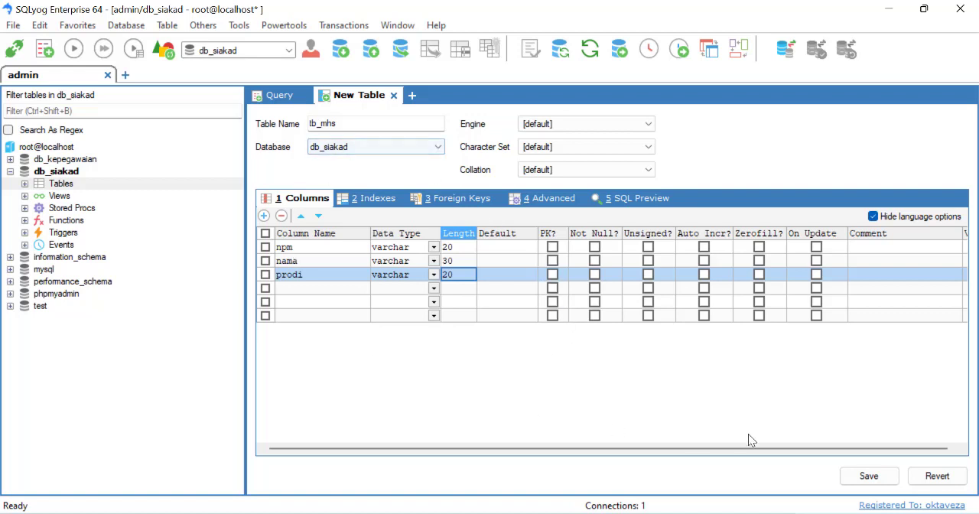
left_click(867, 477)
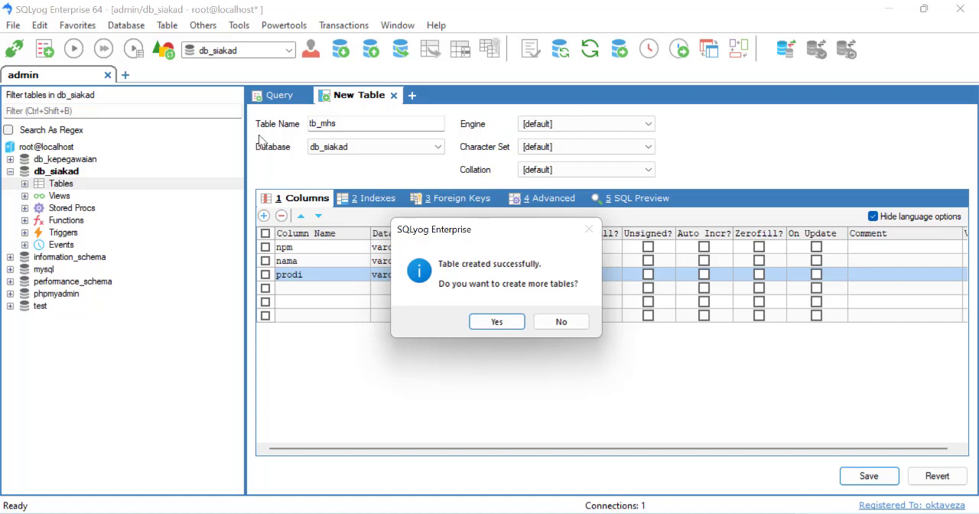
left_click(558, 321)
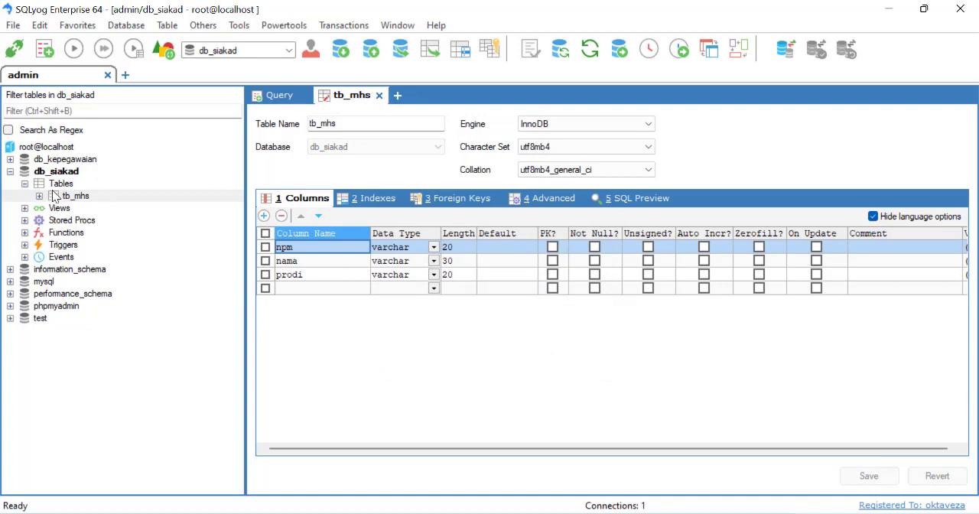
Open the tb_mhs table's data and enlarge the data grid area
left_click(55, 196)
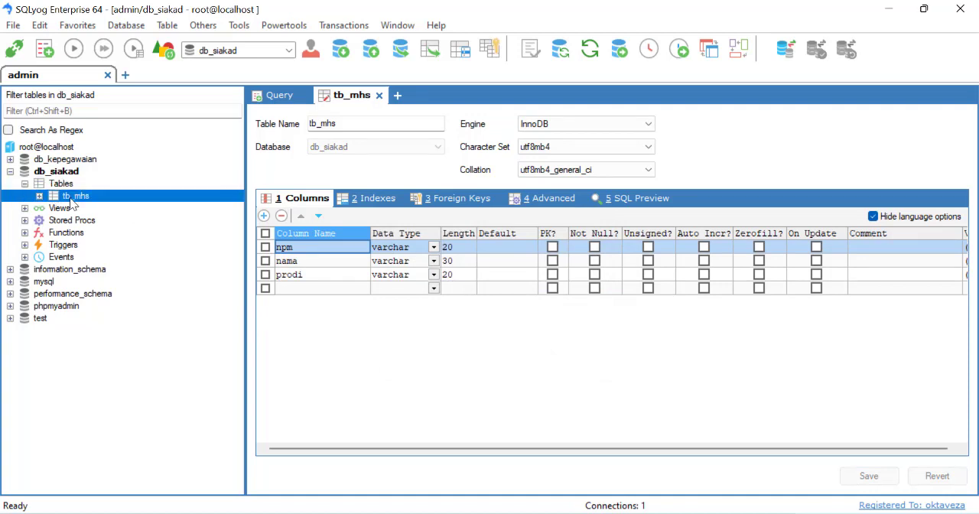
right_click(71, 202)
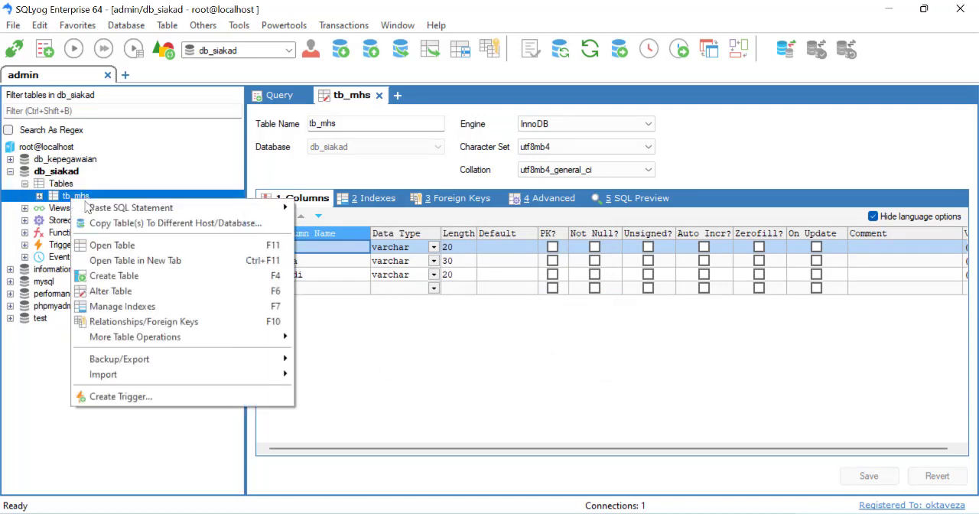
left_click(111, 247)
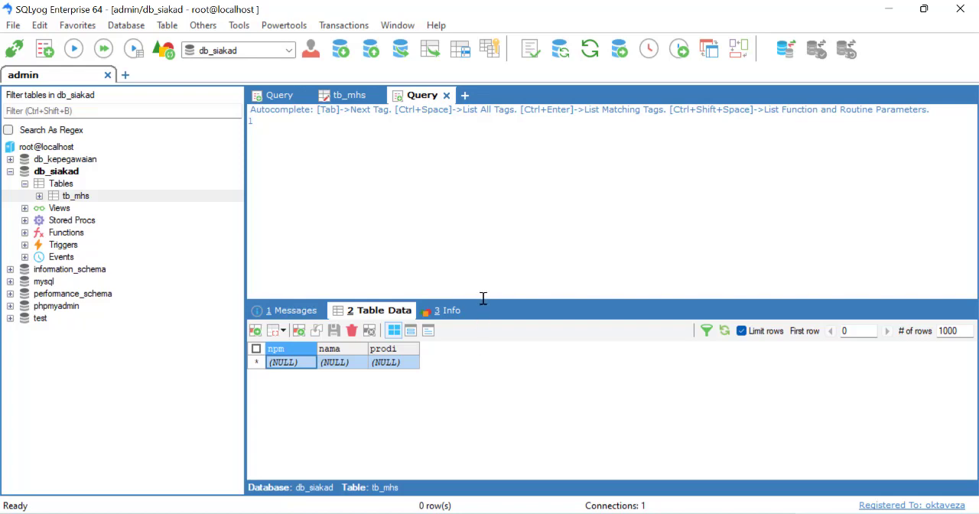
left_click_drag(480, 298, 493, 227)
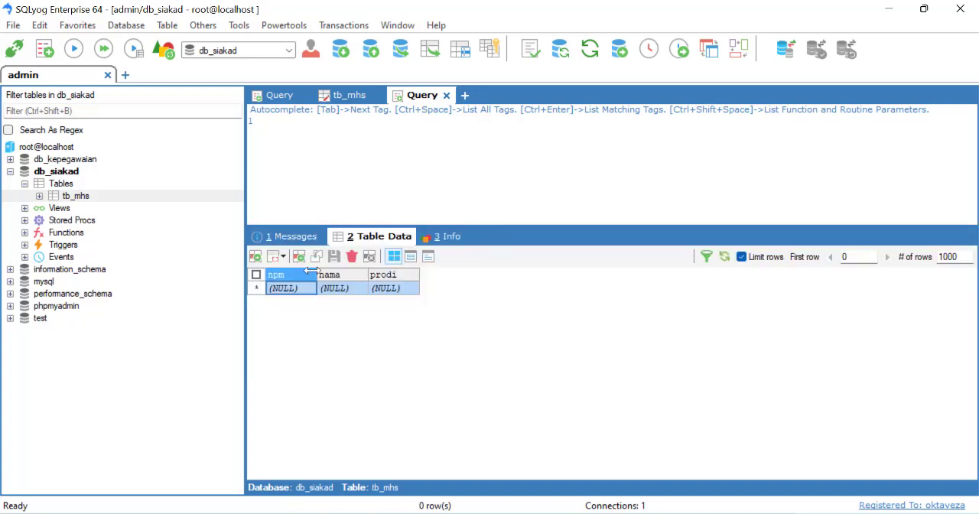
Add the first tb_mhs record with the student's number and name and prodi tf, and save it by refreshing the data
left_click(306, 287)
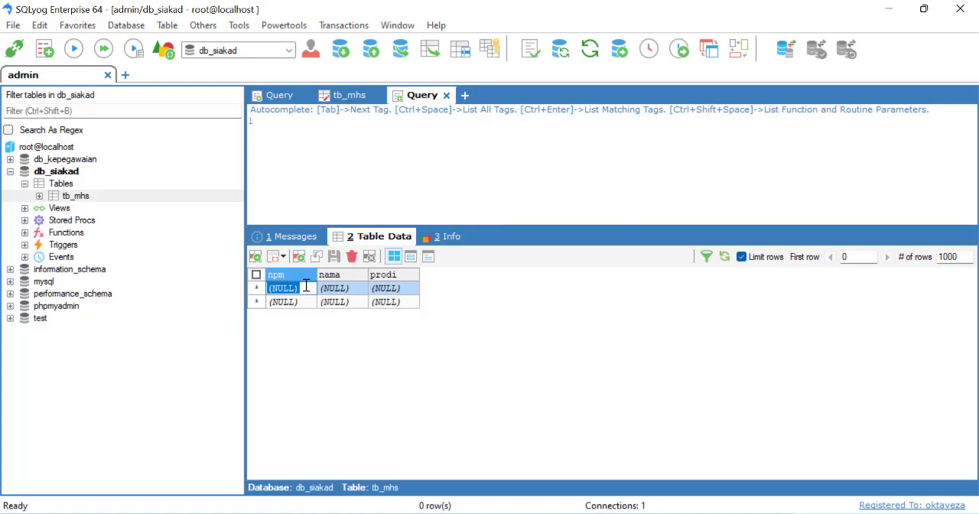
type("p001")
left_click(352, 288)
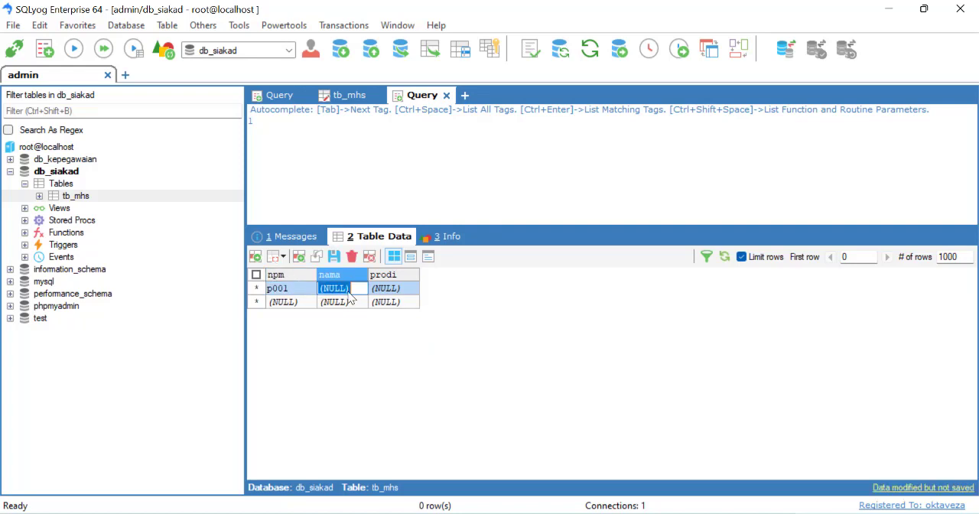
type("kiki")
left_click(399, 290)
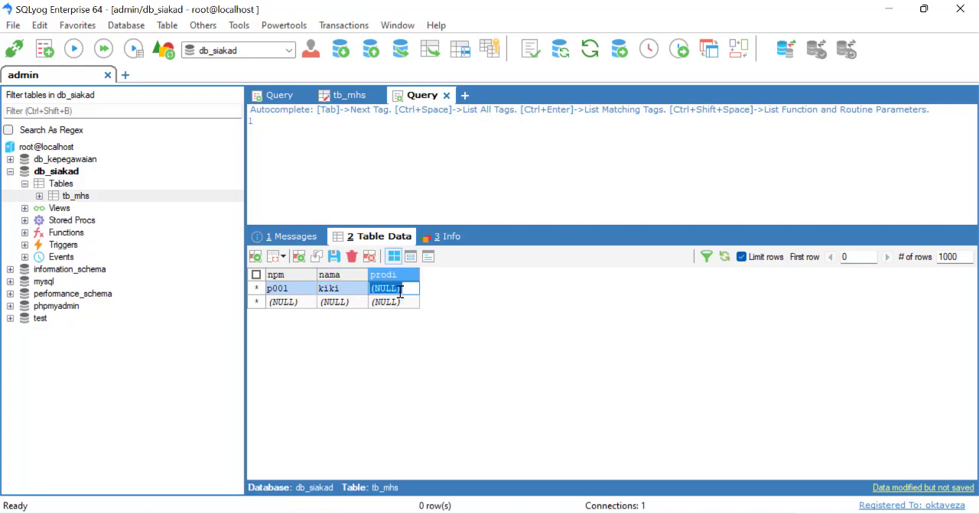
type("tf")
key("Return")
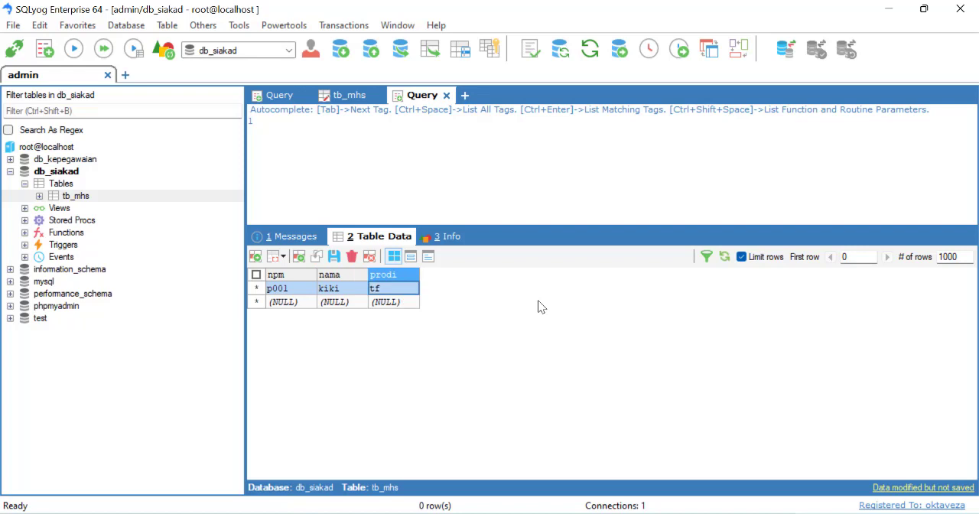
left_click(724, 258)
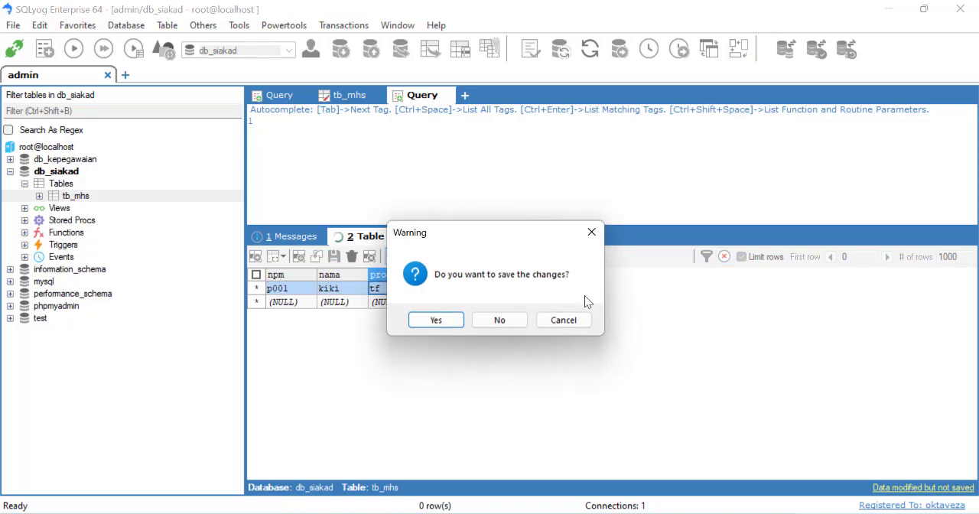
left_click(437, 324)
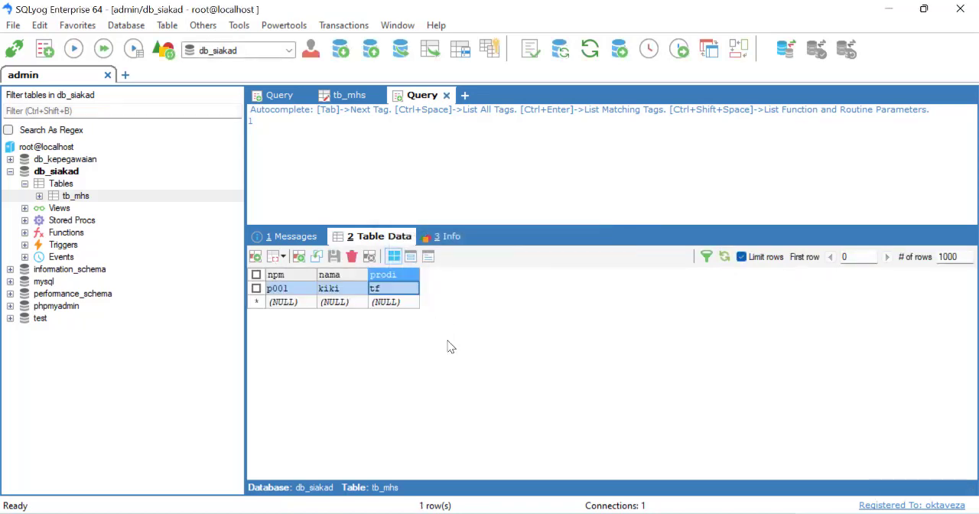
Add a second tb_mhs record with the student's number and name and prodi ti, and save it by refreshing the data
left_click(310, 301)
type("p002")
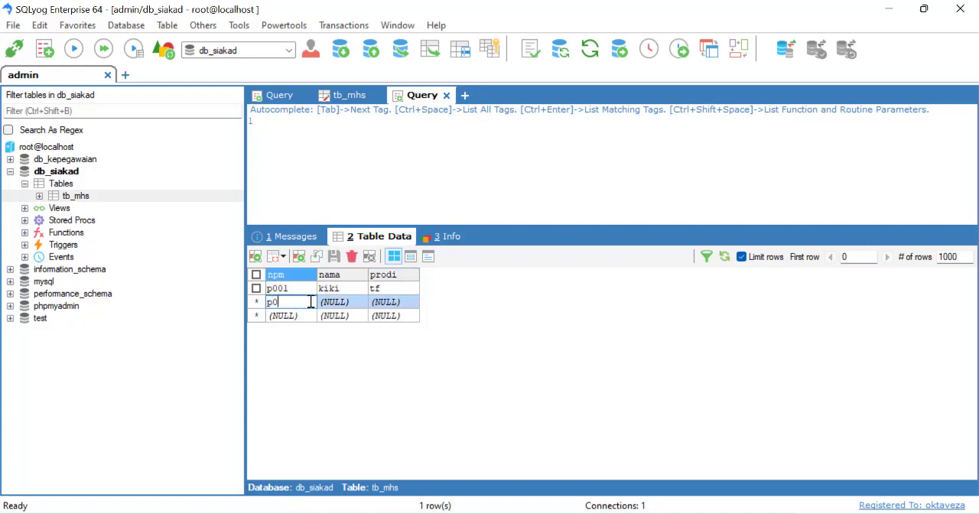
left_click(335, 302)
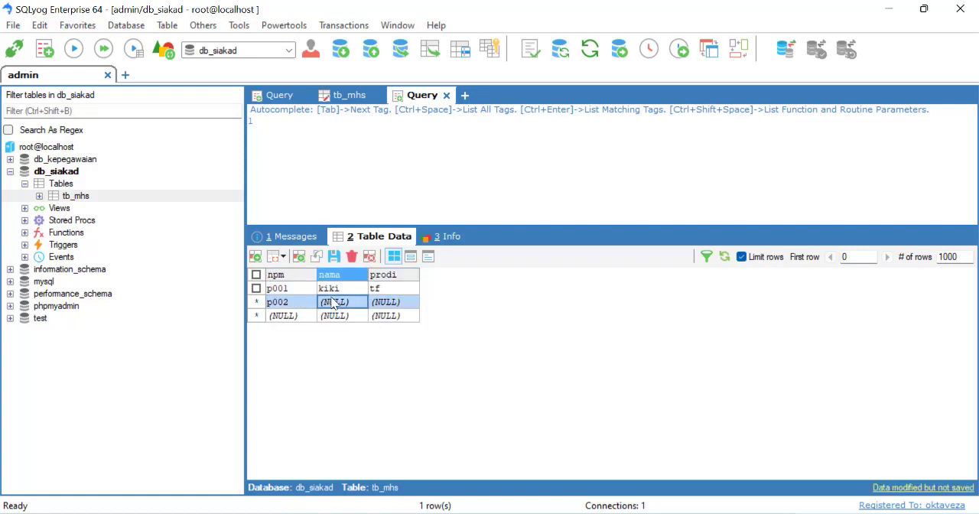
type("na")
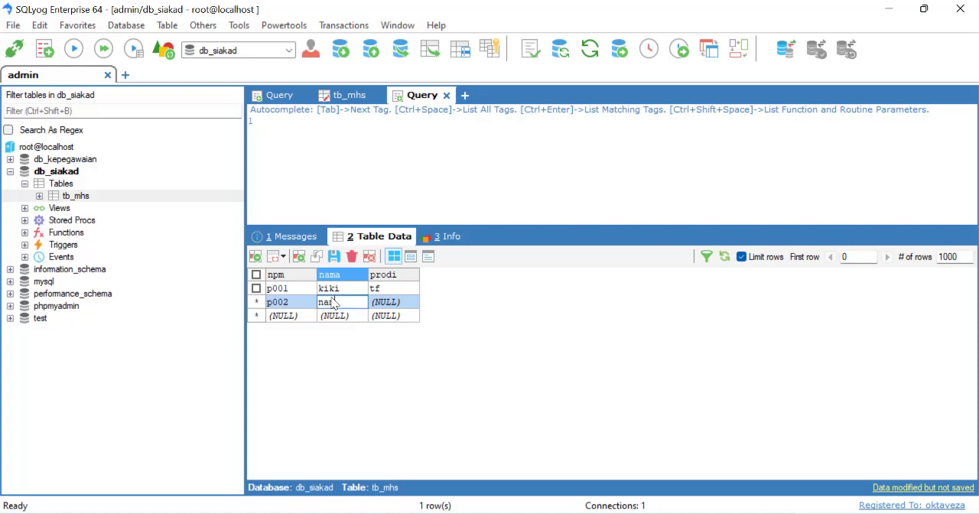
type("nda")
left_click(374, 303)
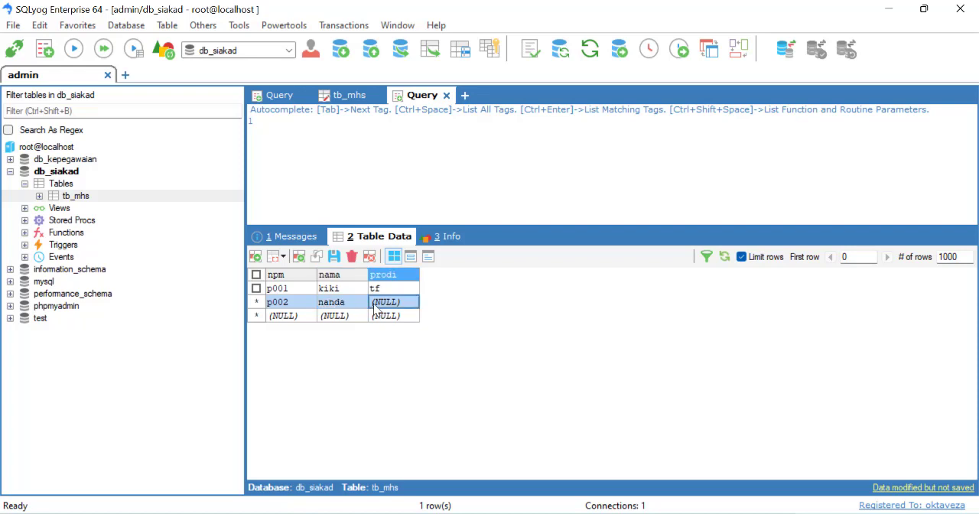
left_click(374, 302)
type("ti")
key("Return")
left_click(723, 258)
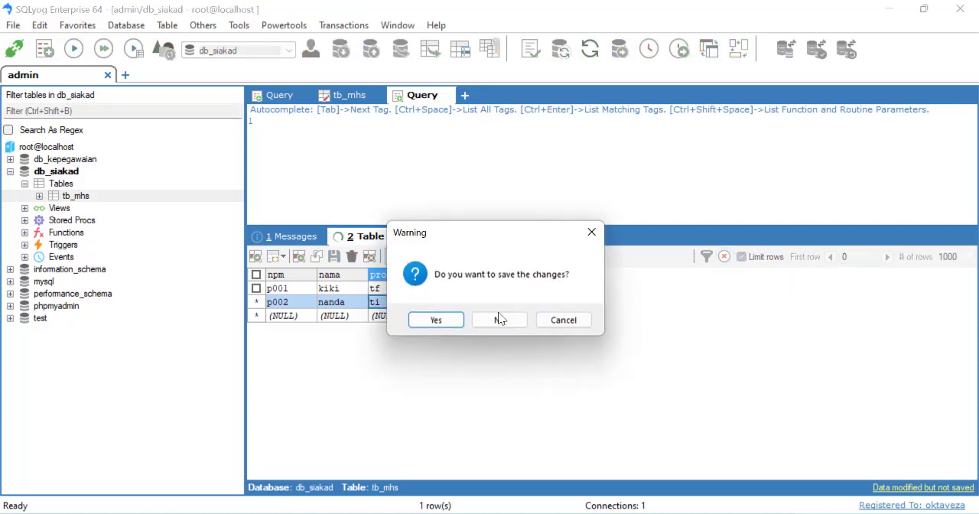
left_click(435, 320)
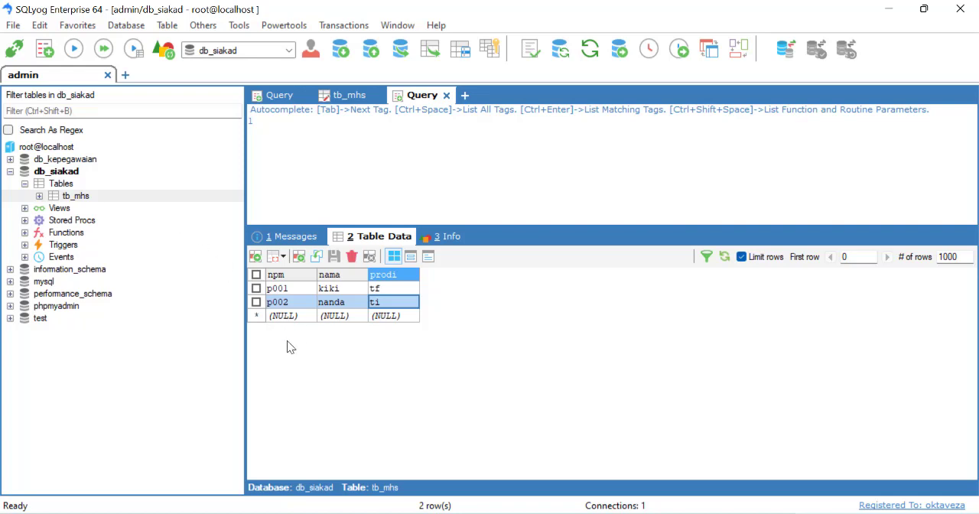
Alter tb_mhs so that npm is the primary key, save the change and open the table's data
right_click(81, 196)
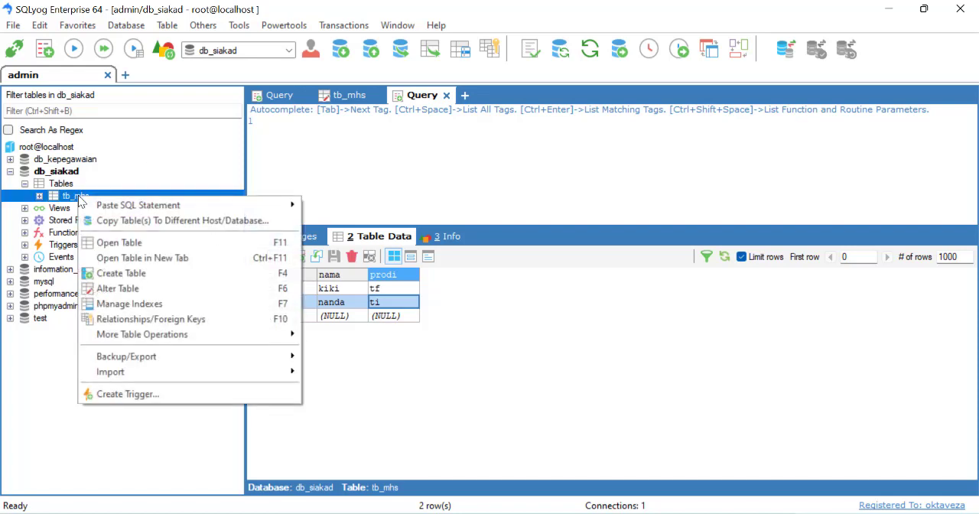
left_click(116, 288)
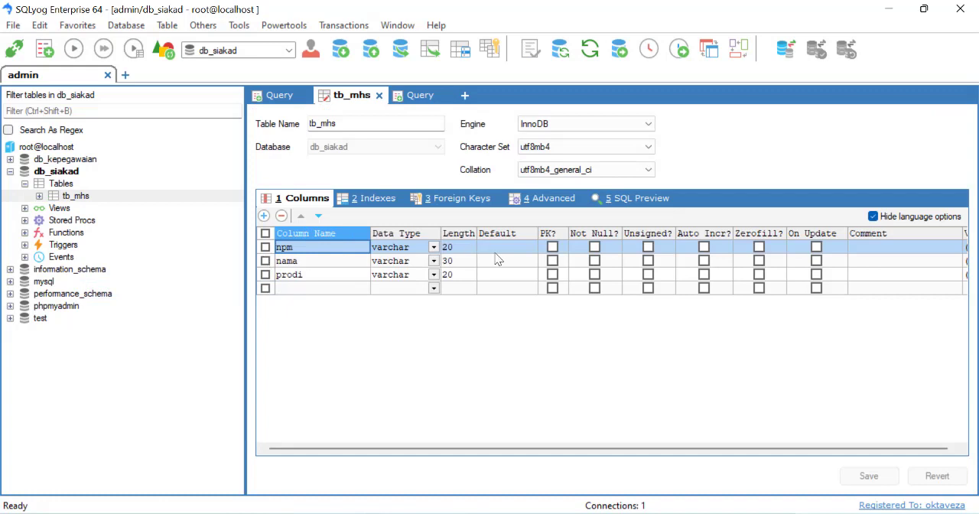
left_click(553, 246)
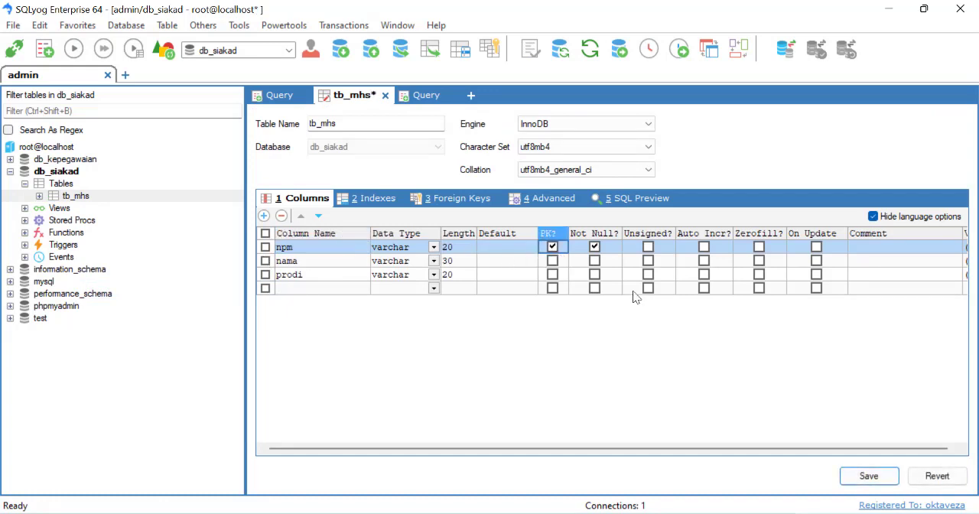
left_click(880, 477)
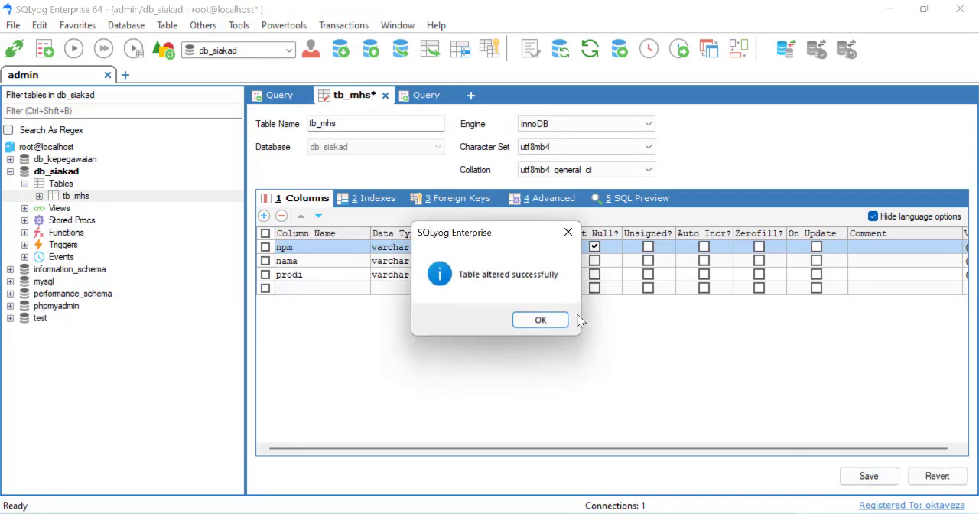
left_click(558, 320)
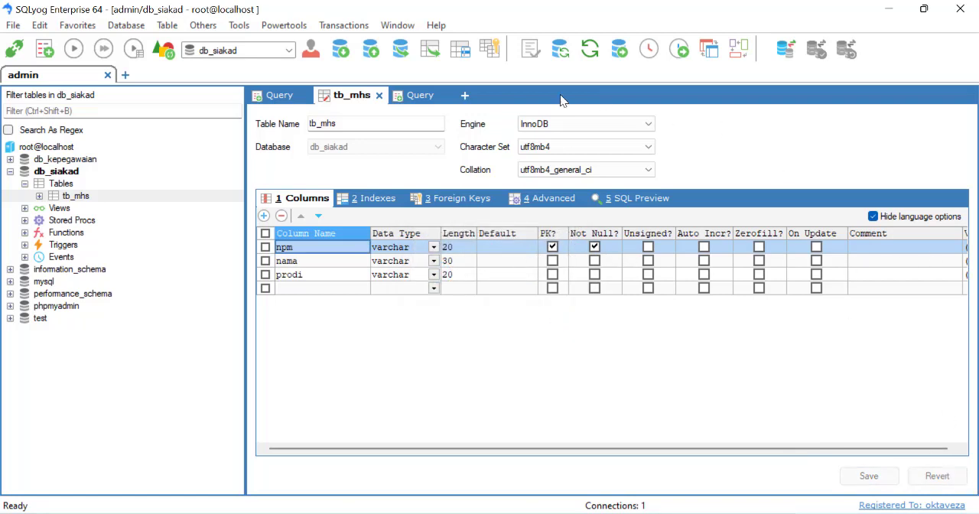
right_click(73, 203)
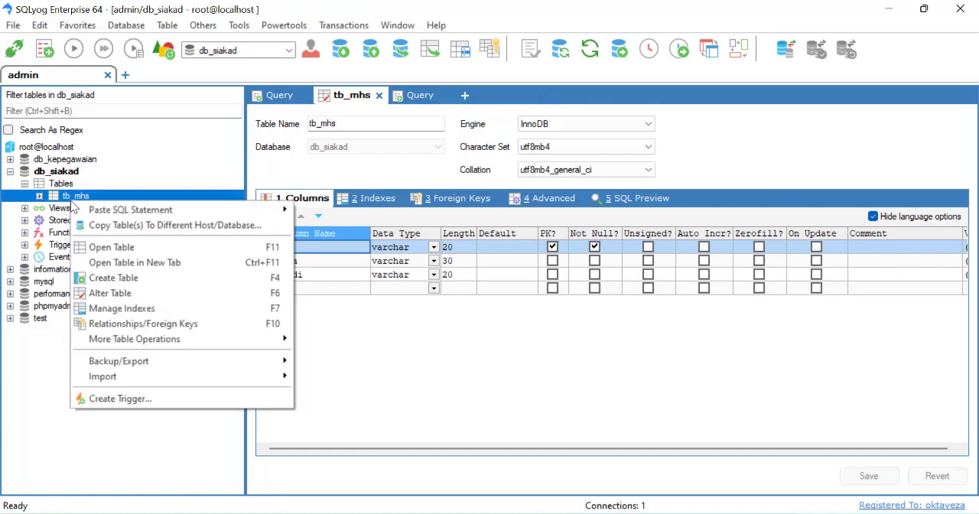
left_click(113, 247)
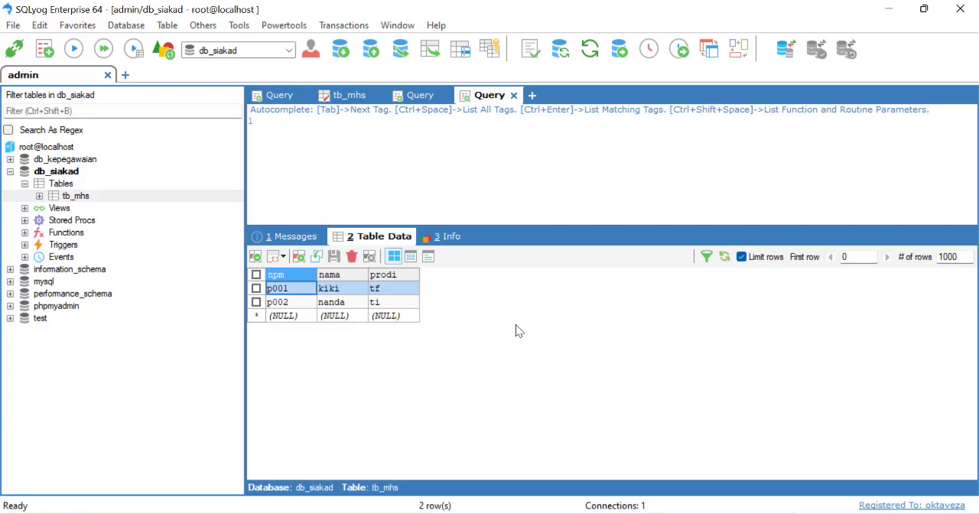
Begin another new table in the db_siakad database and name it tb_mtk
right_click(55, 185)
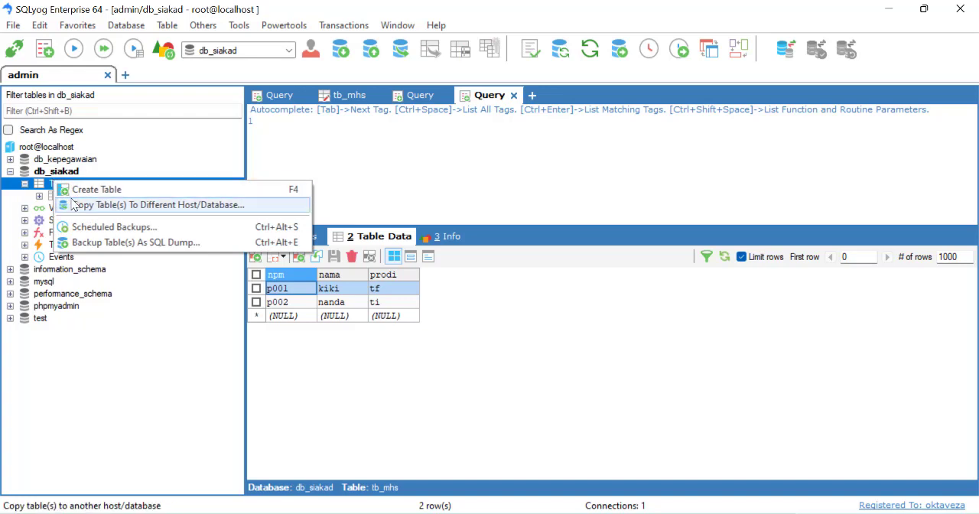
left_click(109, 189)
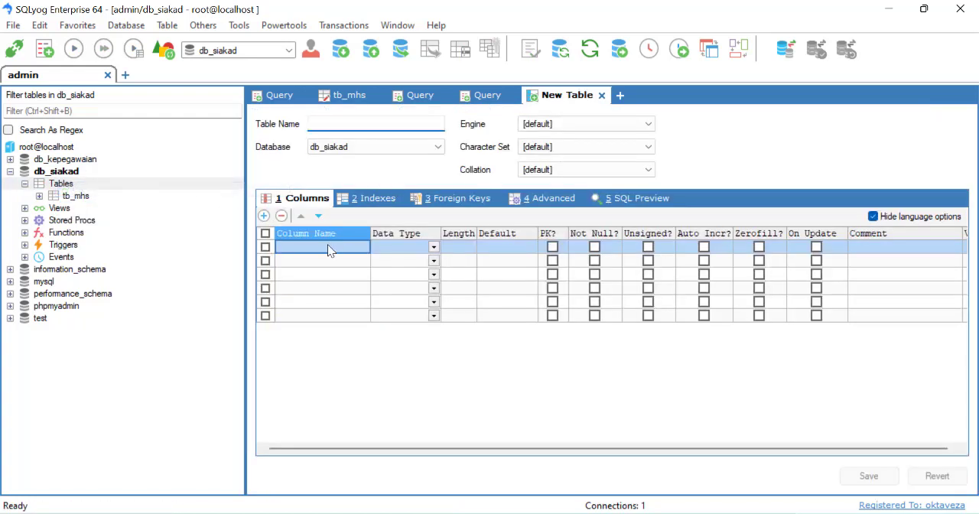
type("tb_mtk")
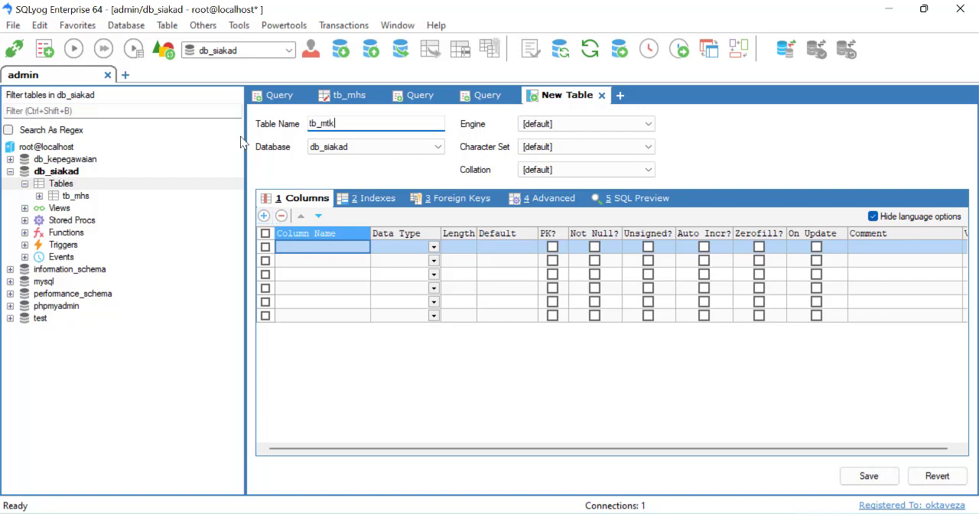
Define three columns for the tb_mtk table named kd_mtk, nm_mtk and sks
left_click(288, 252)
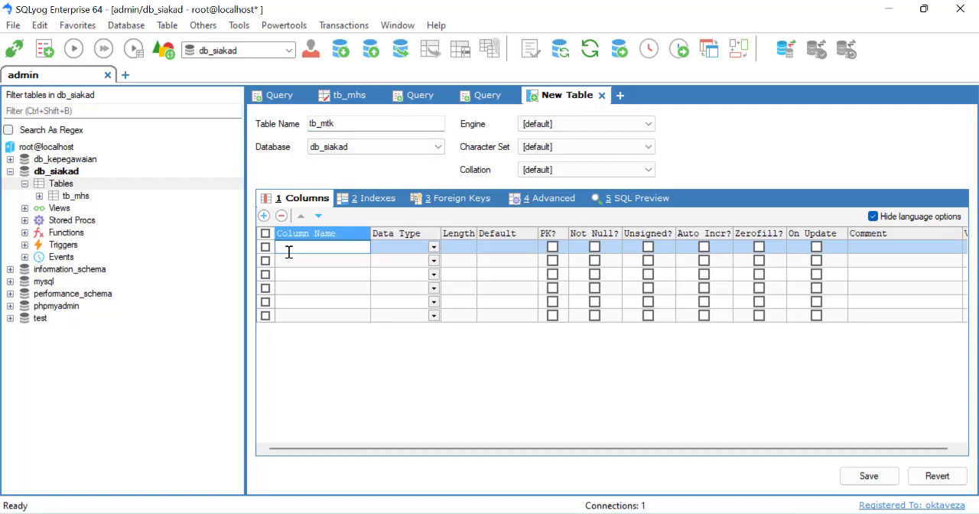
type("kd_mtk")
left_click(280, 261)
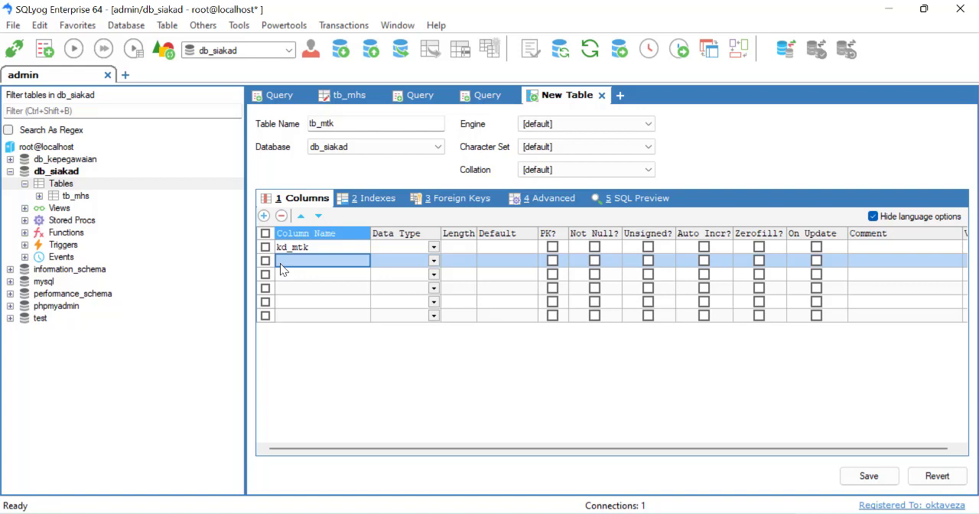
type("n")
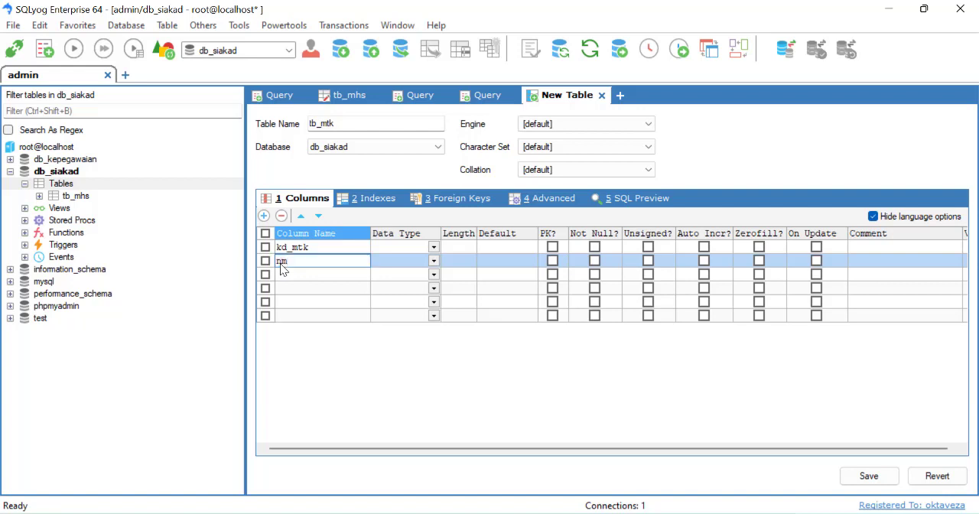
type("m_mtk")
left_click(312, 274)
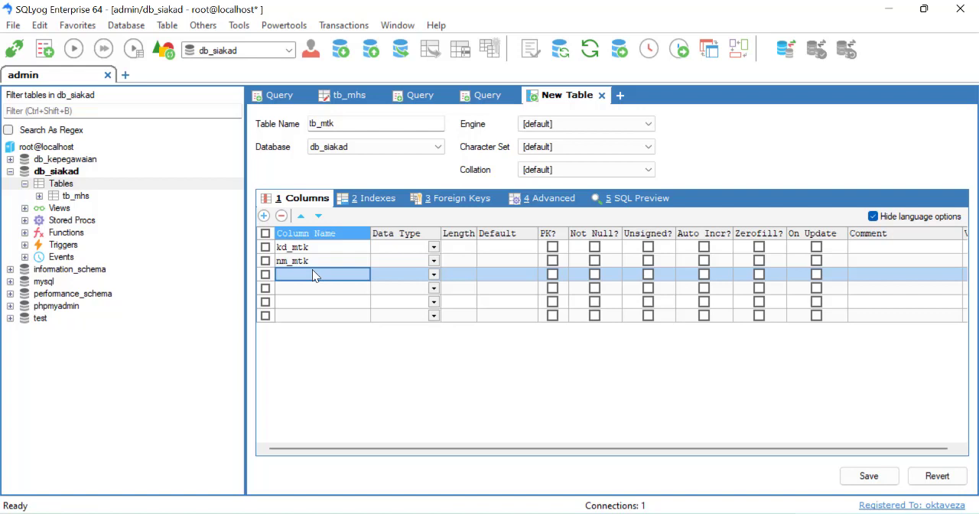
type("sks")
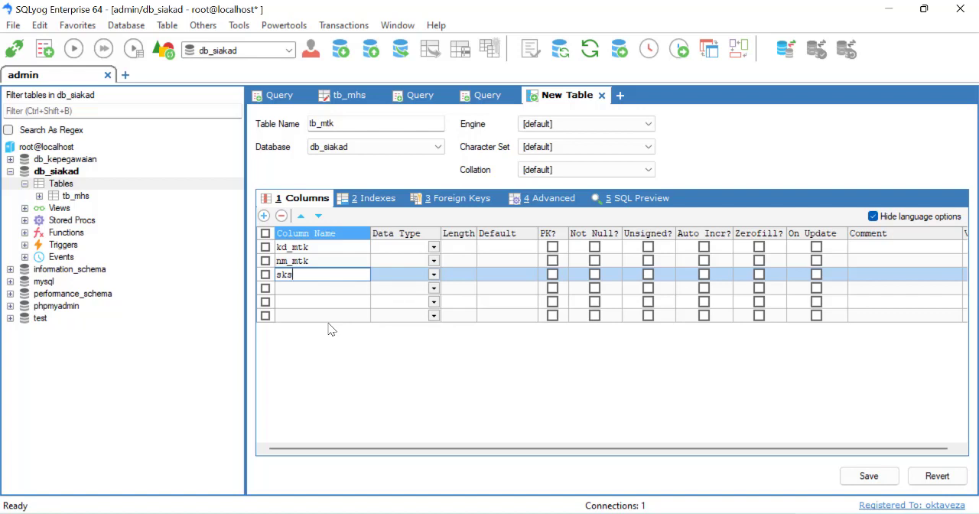
Set the data type of the kd_mtk, nm_mtk and sks columns to varchar
left_click(409, 247)
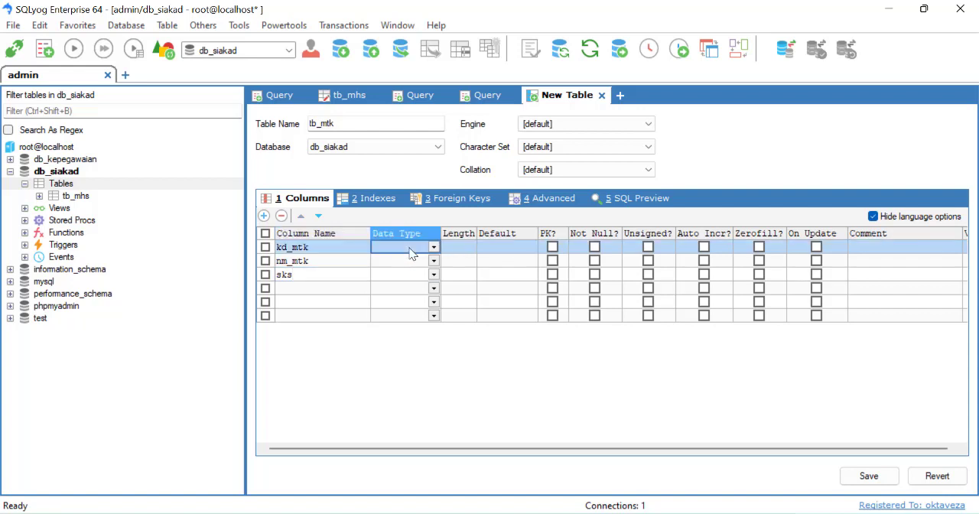
type("varchar")
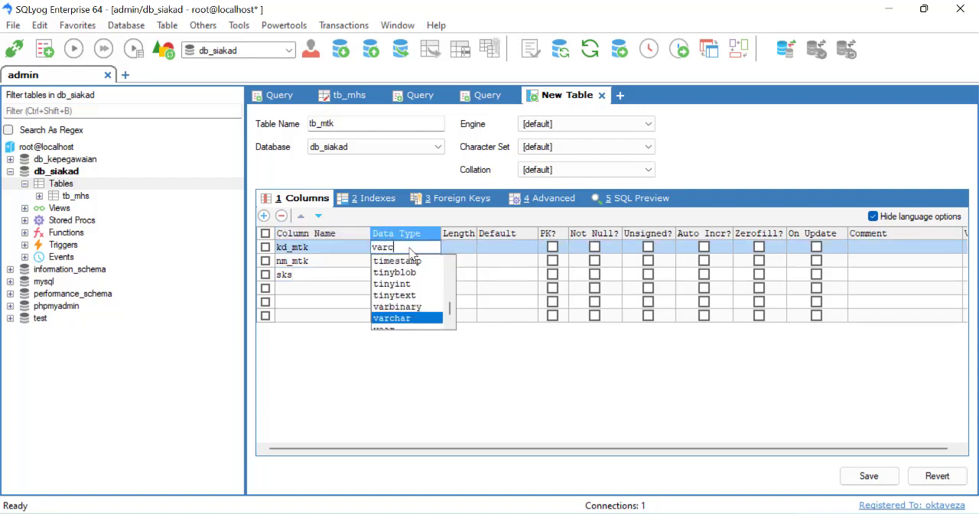
key("Tab")
left_click(409, 261)
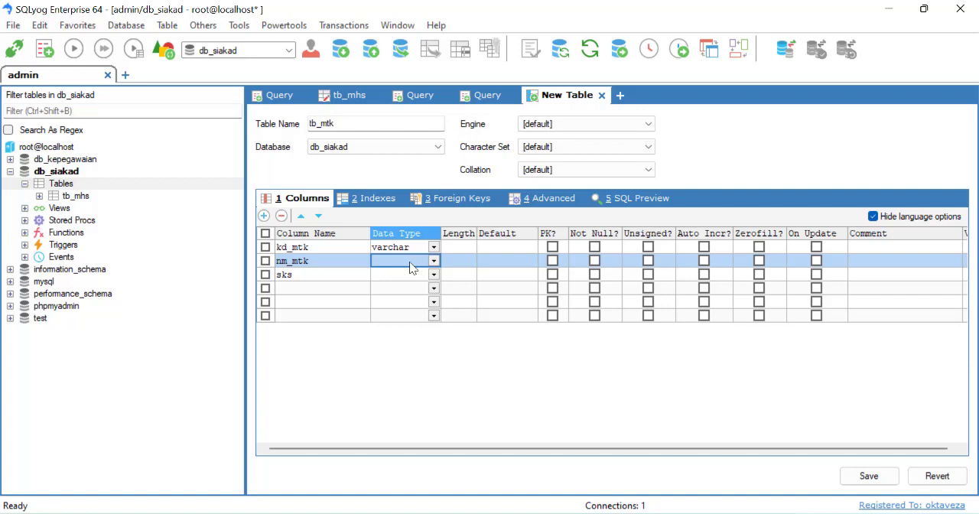
type("varchar")
key("Tab")
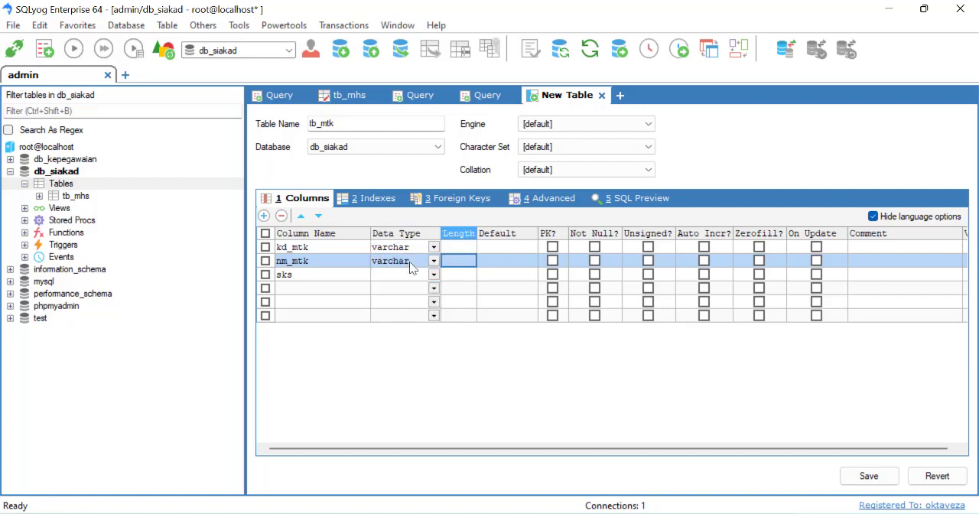
left_click(414, 274)
type("varchar")
key("Tab")
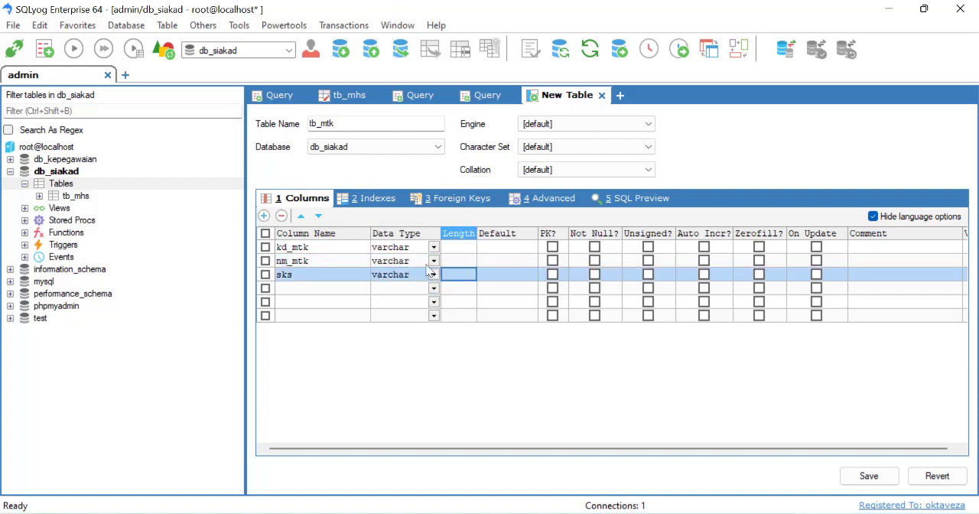
Set the column lengths to 10 for kd_mtk, 30 for nm_mtk and 5 for sks
left_click(461, 249)
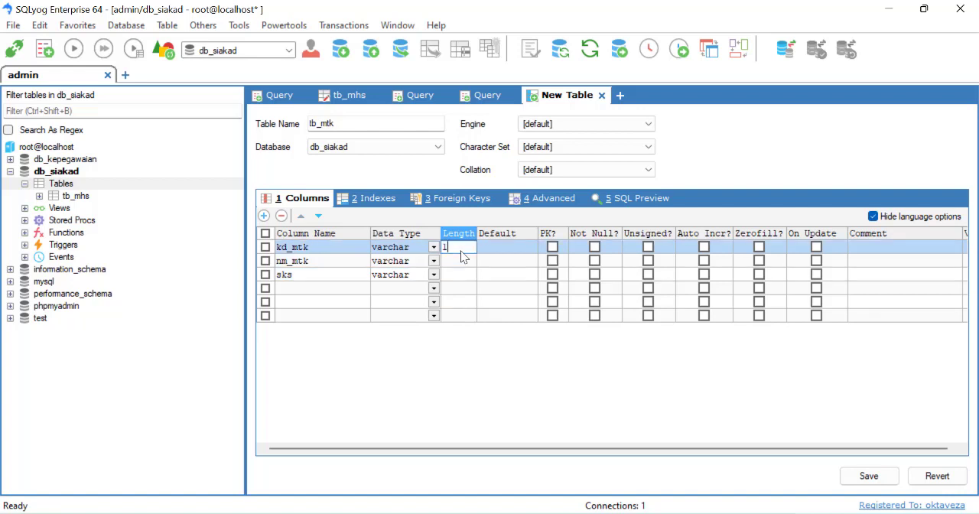
type("10")
left_click(457, 263)
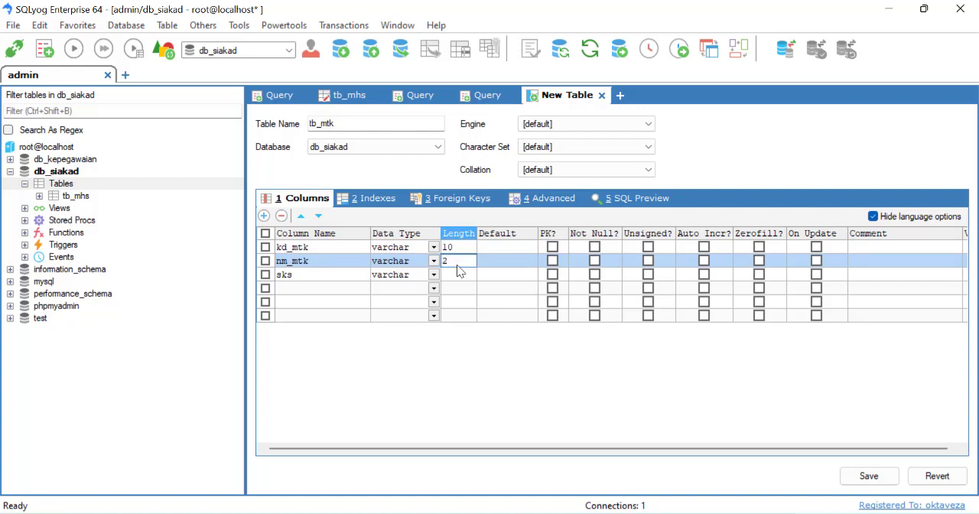
type("30")
left_click(462, 286)
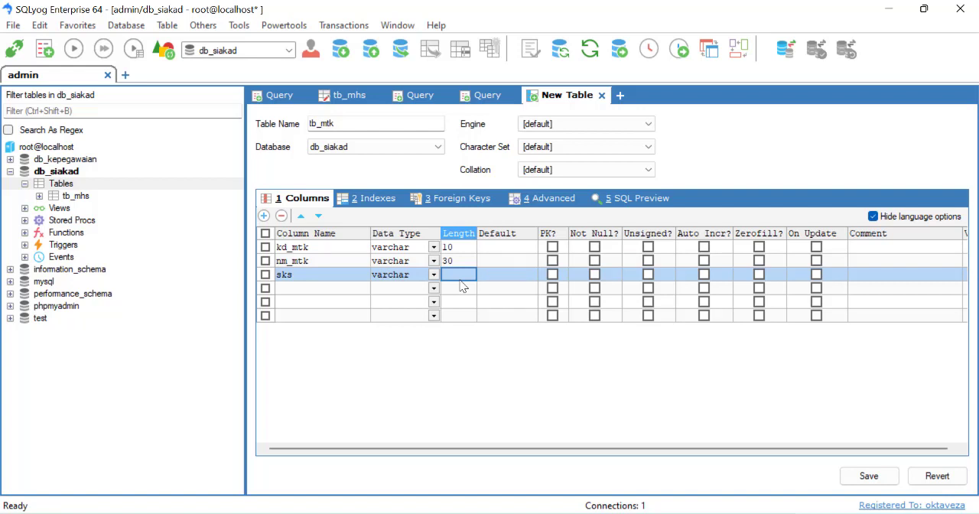
type("5")
Make kd_mtk the primary key and save the tb_mtk table without creating more tables, closing its design view
left_click(552, 247)
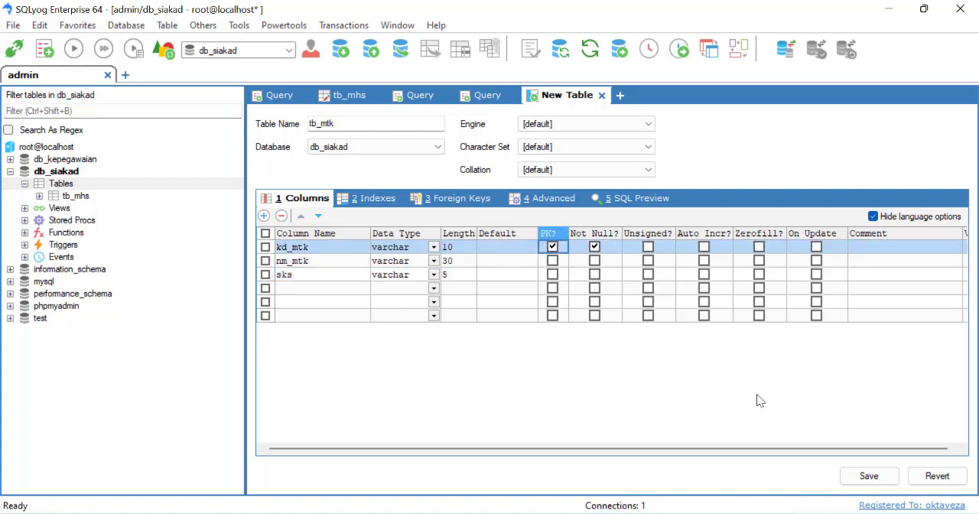
left_click(868, 476)
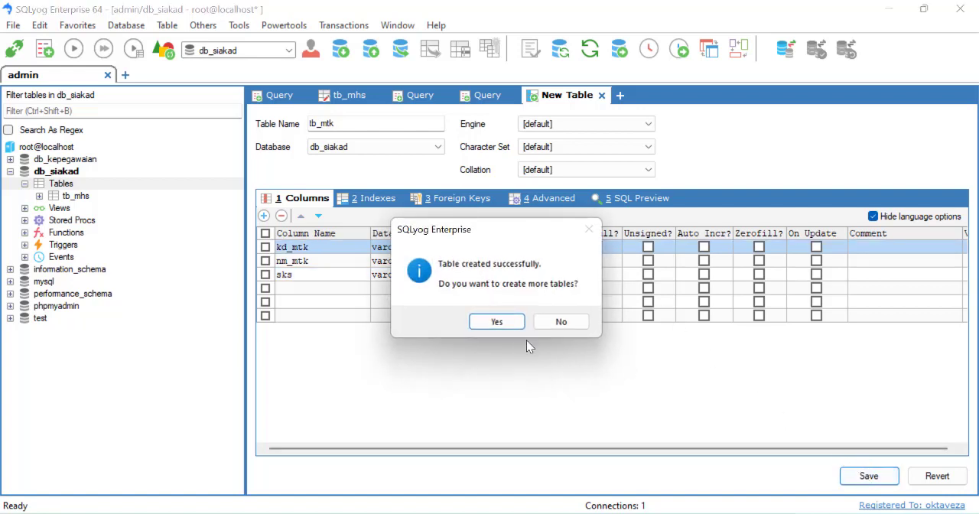
left_click(562, 322)
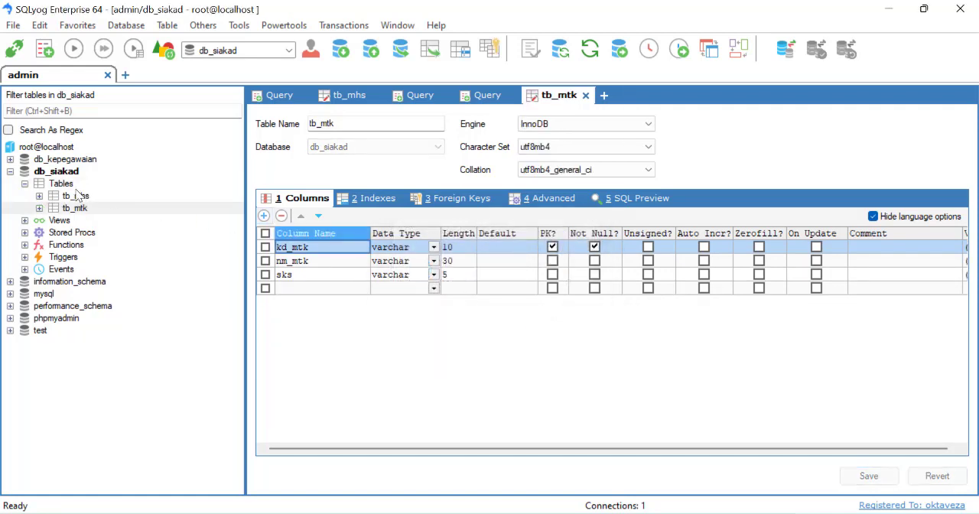
left_click(585, 96)
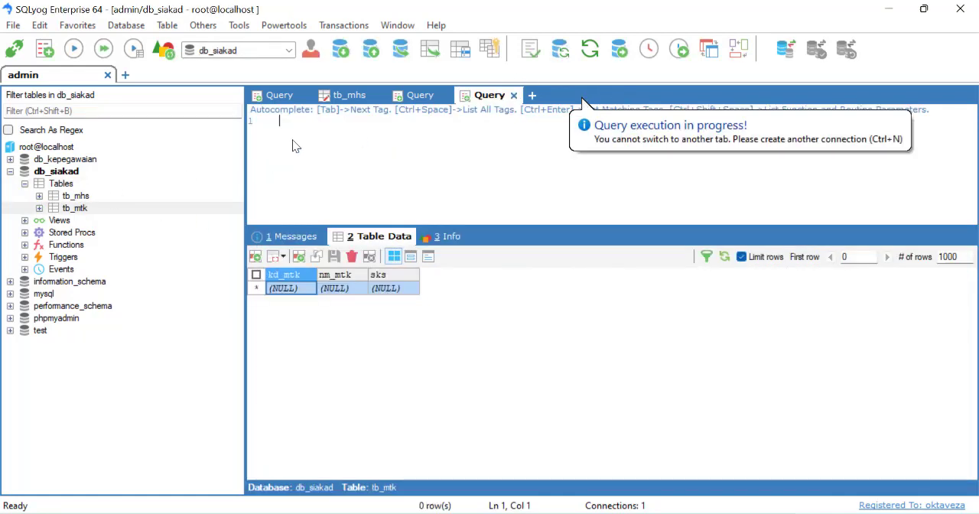
Review the column structure of tb_mtk in Alter Table and open the table's data
left_click(77, 197)
left_click(77, 209)
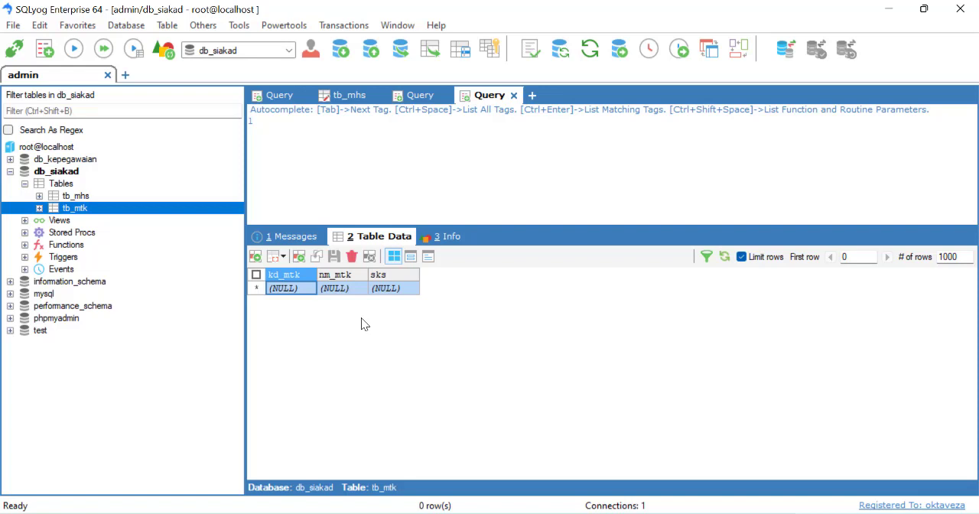
right_click(82, 211)
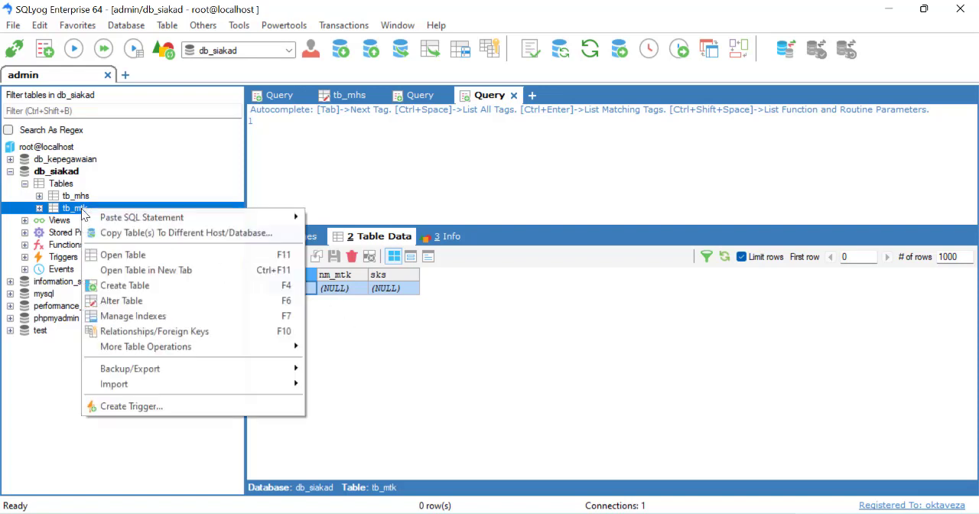
left_click(111, 300)
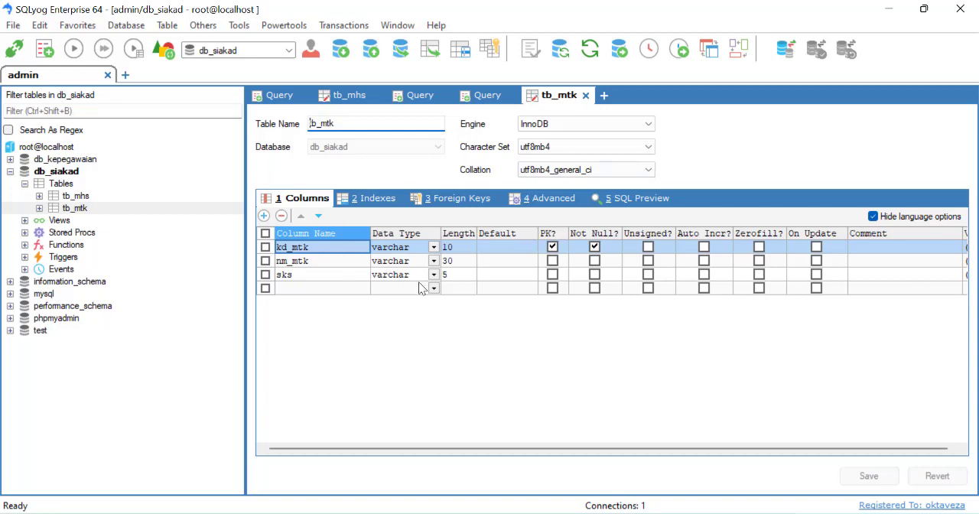
right_click(73, 207)
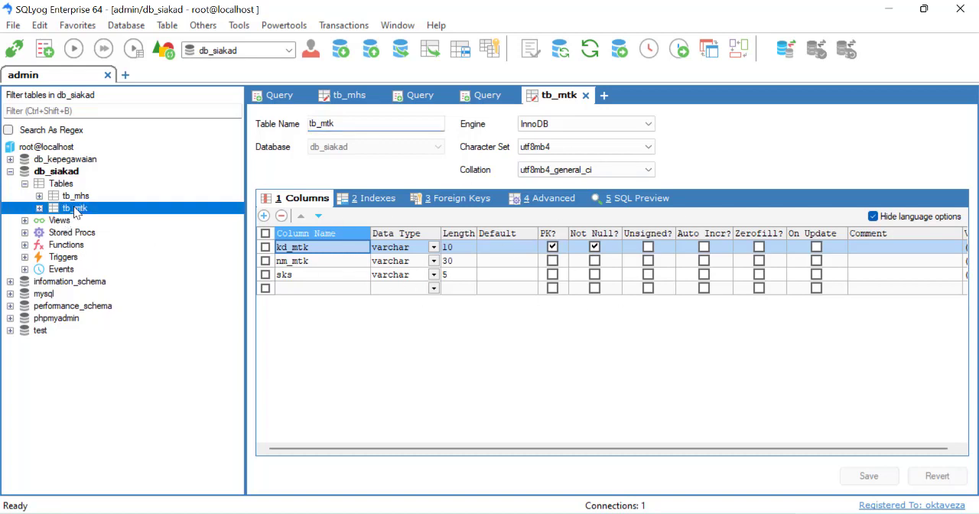
left_click(105, 252)
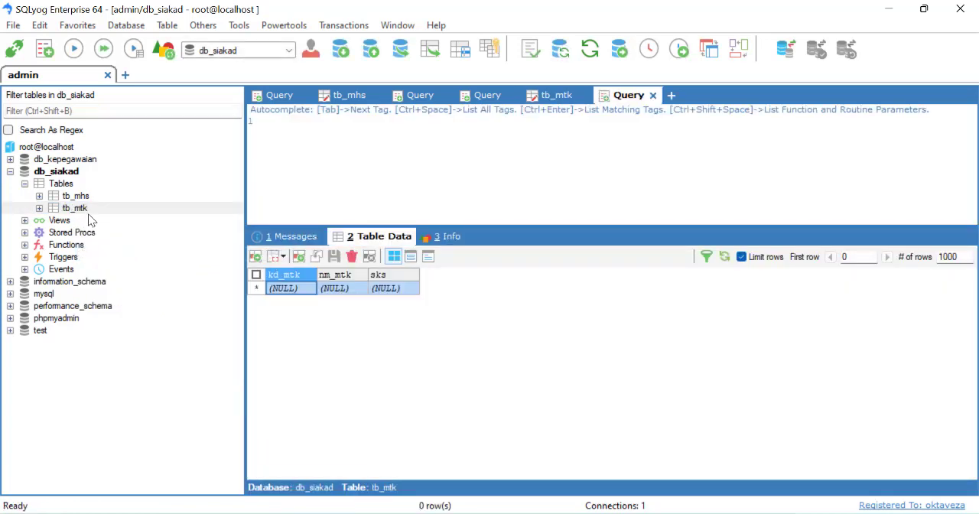
Add the first tb_mtk record with kd_mtk m001, nm_mtk Algoritma and sks 3, and save it by refreshing the data
left_click(284, 289)
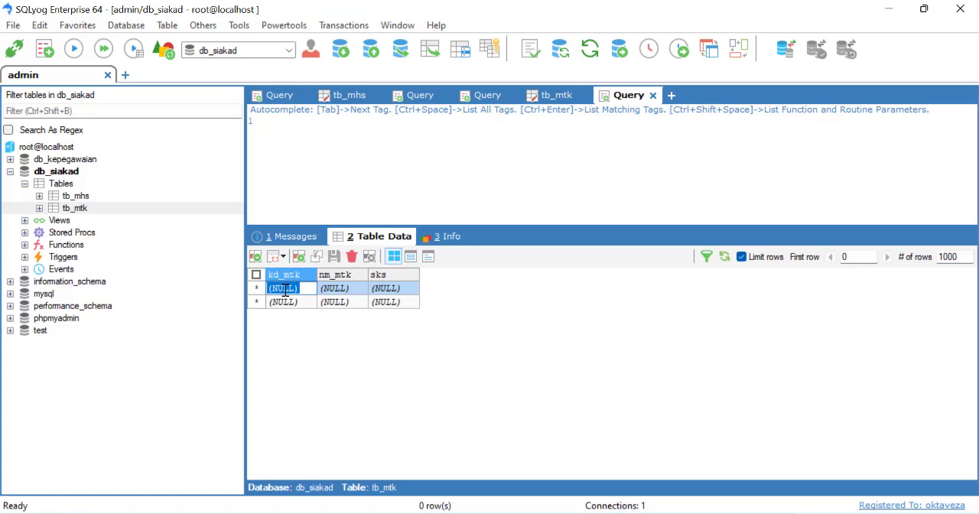
type("m001")
left_click(360, 302)
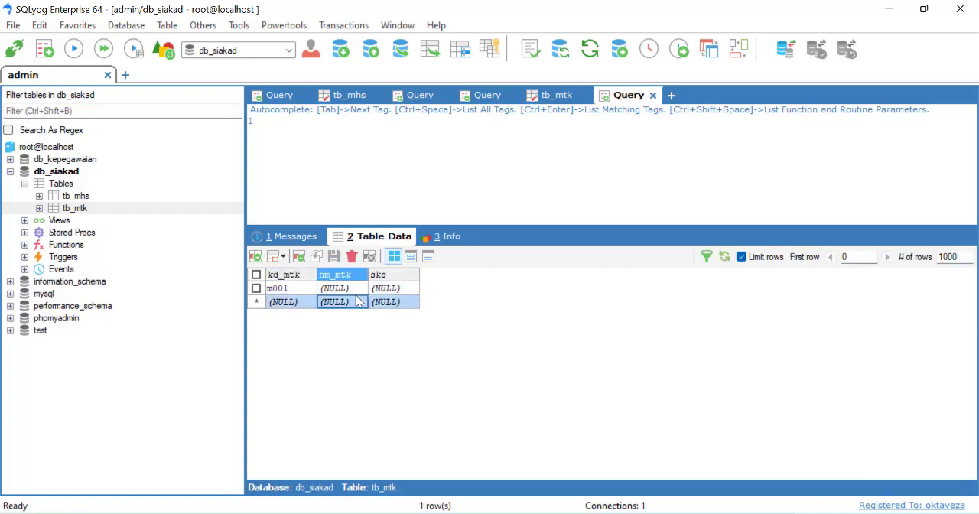
left_click(358, 293)
type("Algoritma")
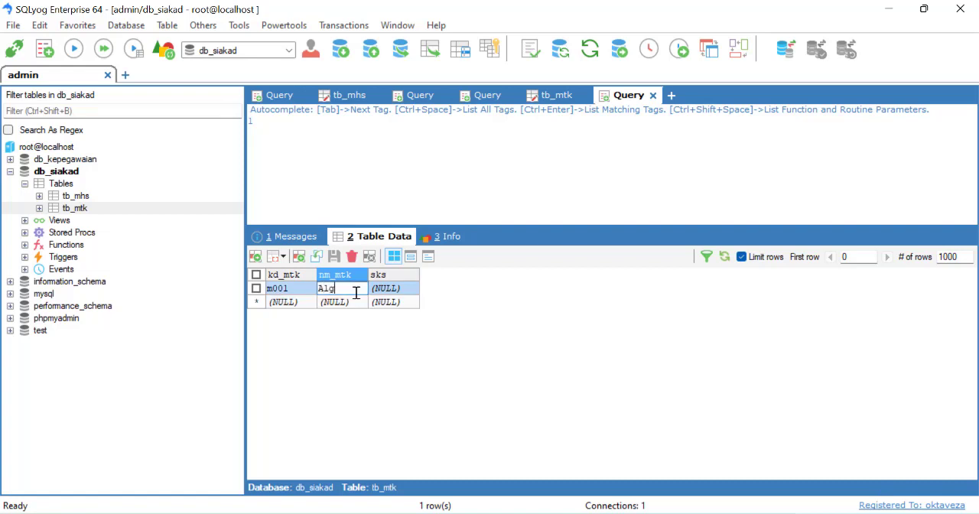
left_click(398, 289)
type("3")
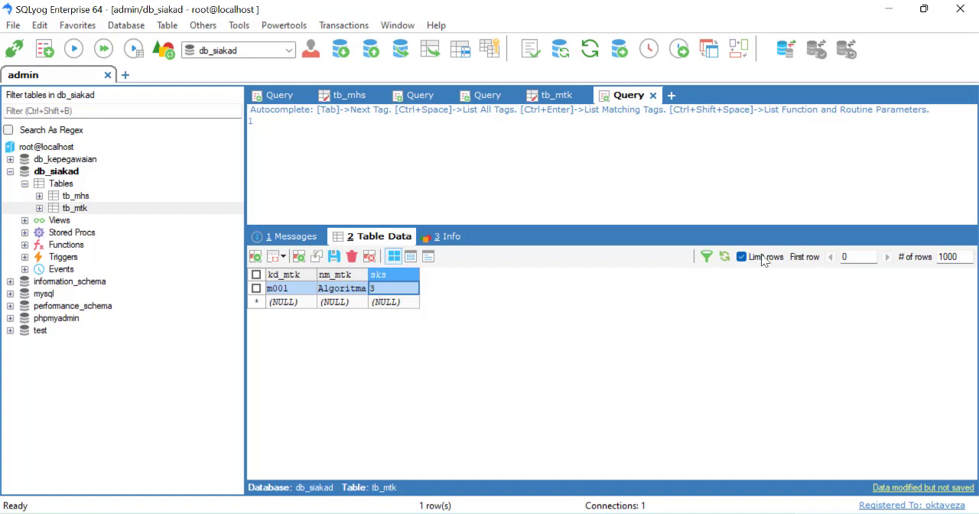
left_click(724, 258)
left_click(451, 319)
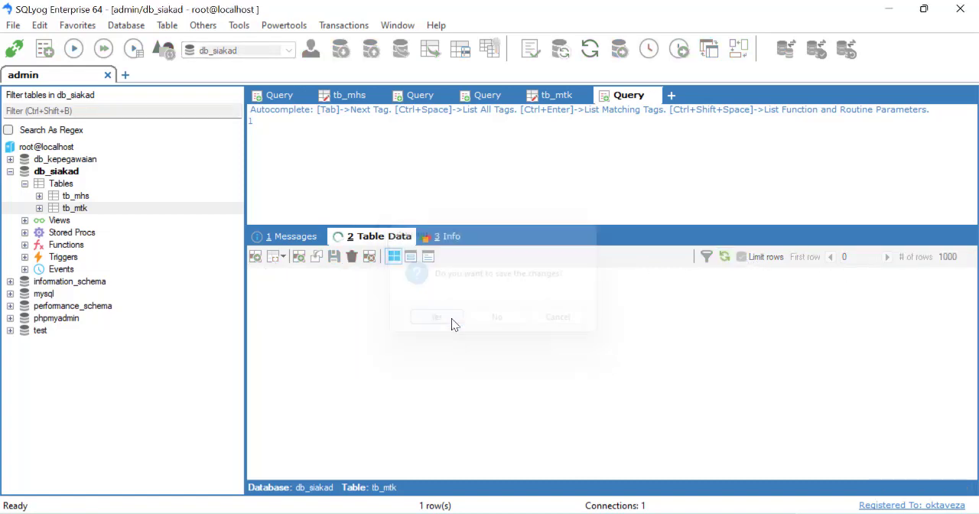
Add a second tb_mtk record with kd_mtk m002, nm_mtk pancasila and sks 2, and save it by refreshing the data
left_click(297, 303)
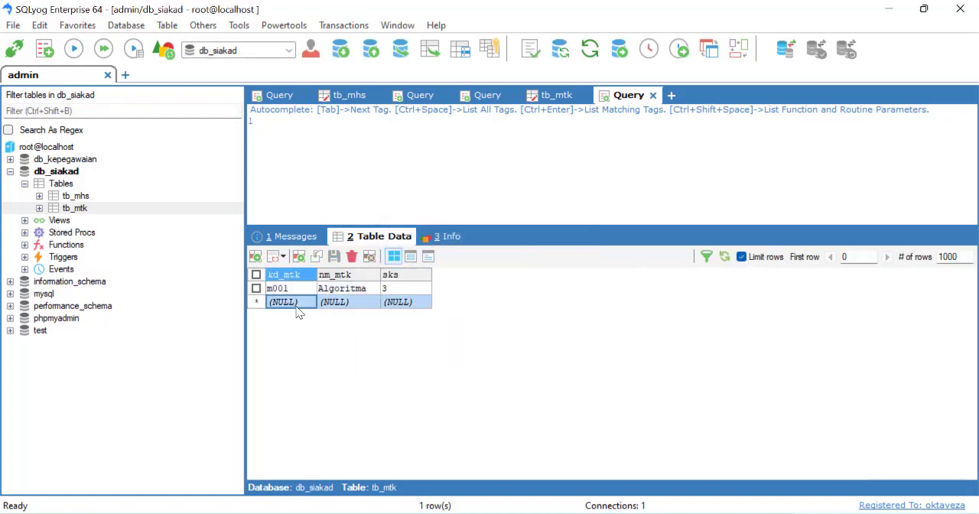
left_click(296, 303)
type("m002")
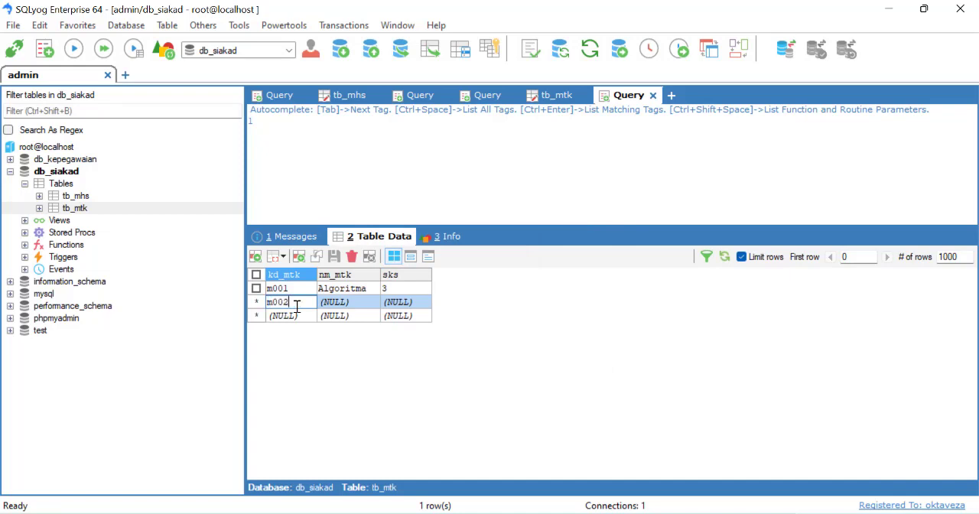
left_click(333, 304)
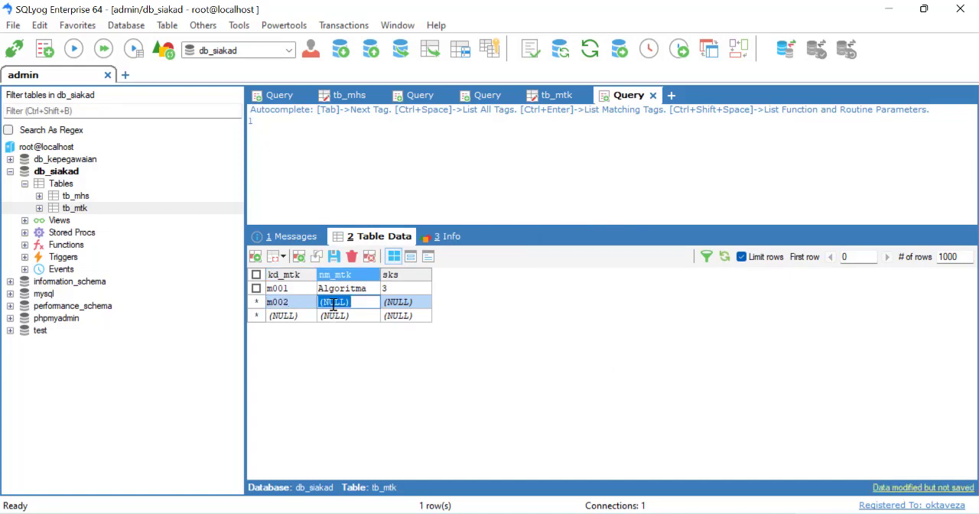
type("pancasila")
left_click(389, 302)
type("2")
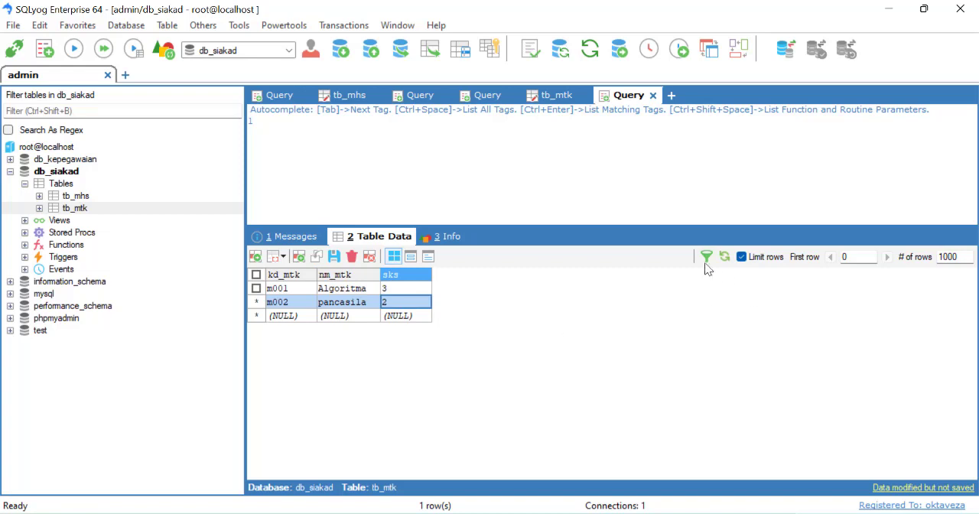
left_click(725, 258)
left_click(436, 320)
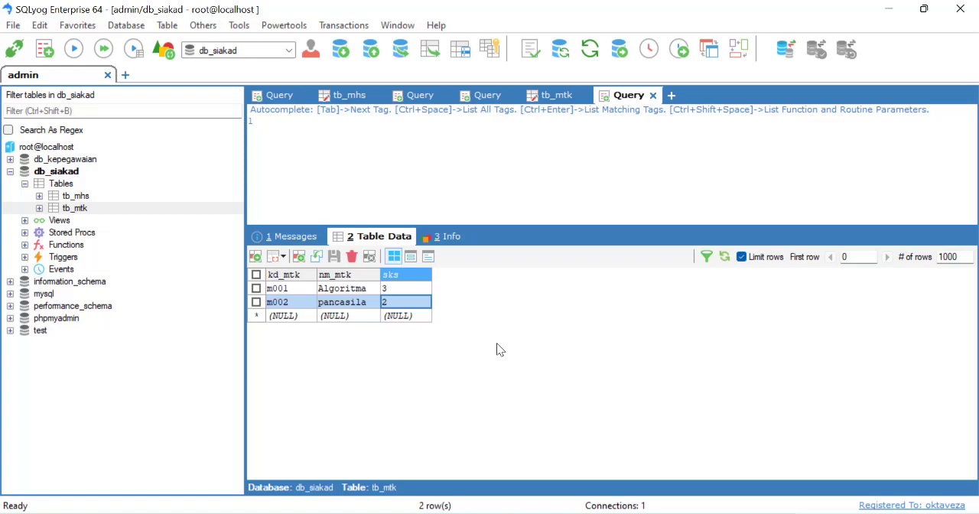
Switch between the tb_mhs and tb_mtk tables to check their saved records
left_click(79, 198)
left_click(78, 208)
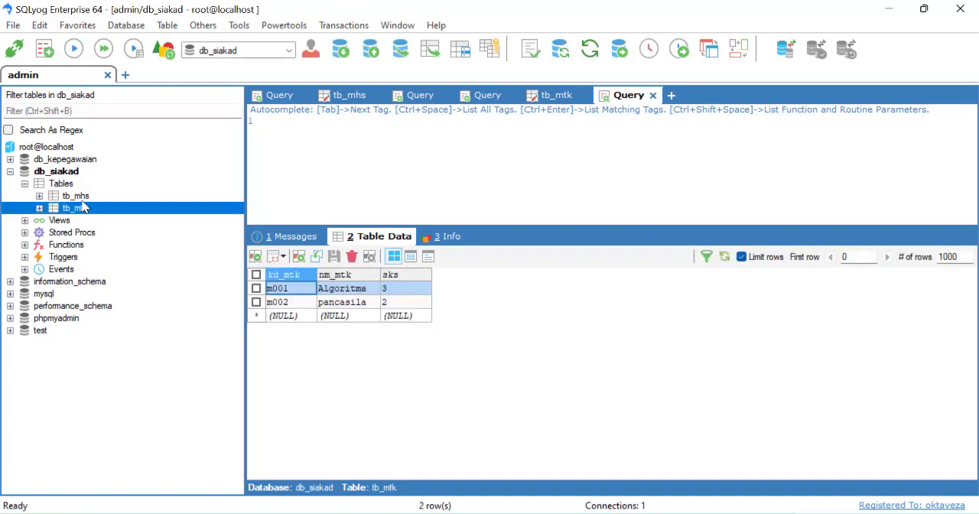
left_click(80, 198)
left_click(79, 211)
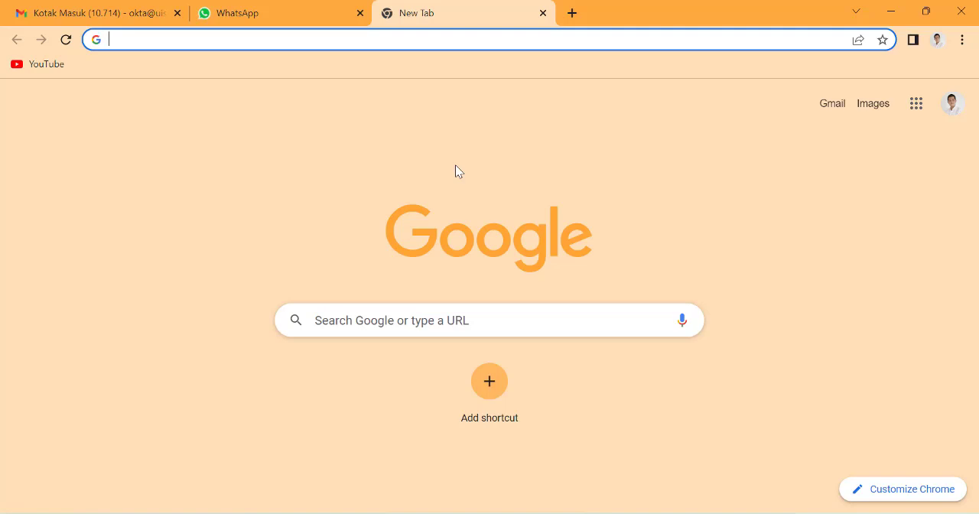
Load localhost/phpmyadmin in the browser and open the db_siakad database from the db group to view its tables
type("lo")
key("Return")
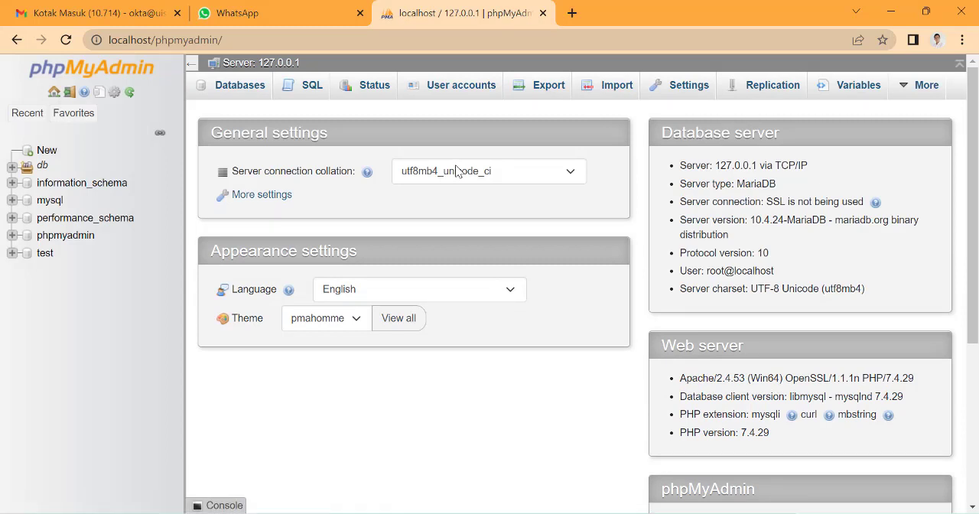
left_click(10, 167)
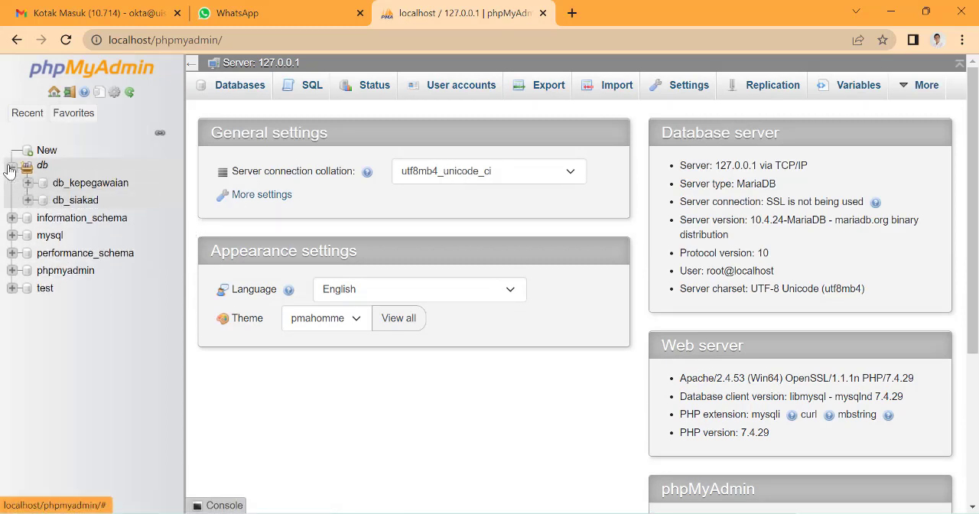
left_click(72, 202)
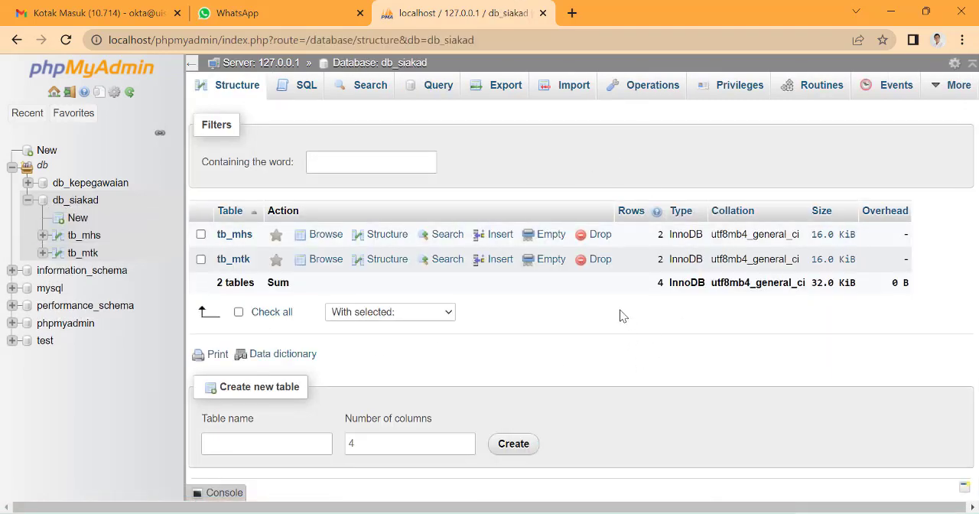
Switch to SQLyog and select db_kepegawaian and db_siakad in turn to compare the database list with phpMyAdmin
left_click(562, 511)
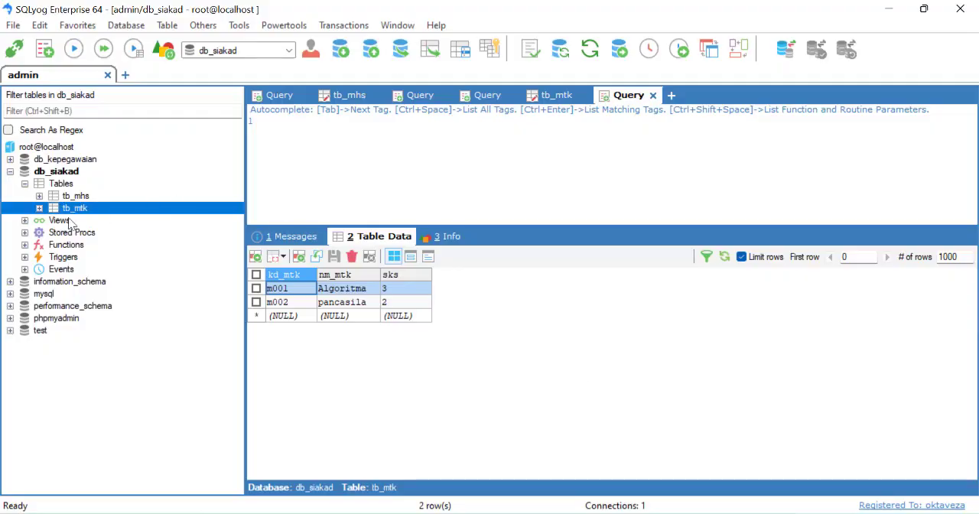
left_click(61, 159)
left_click(62, 170)
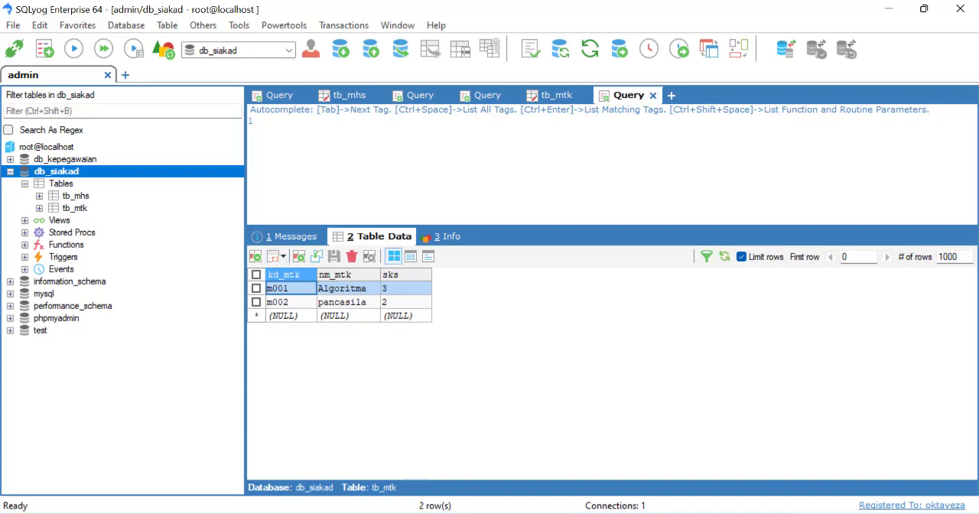
Browse the tb_mhs records in phpMyAdmin in the browser and compare them with the tb_mhs data in SQLyog
left_click(500, 512)
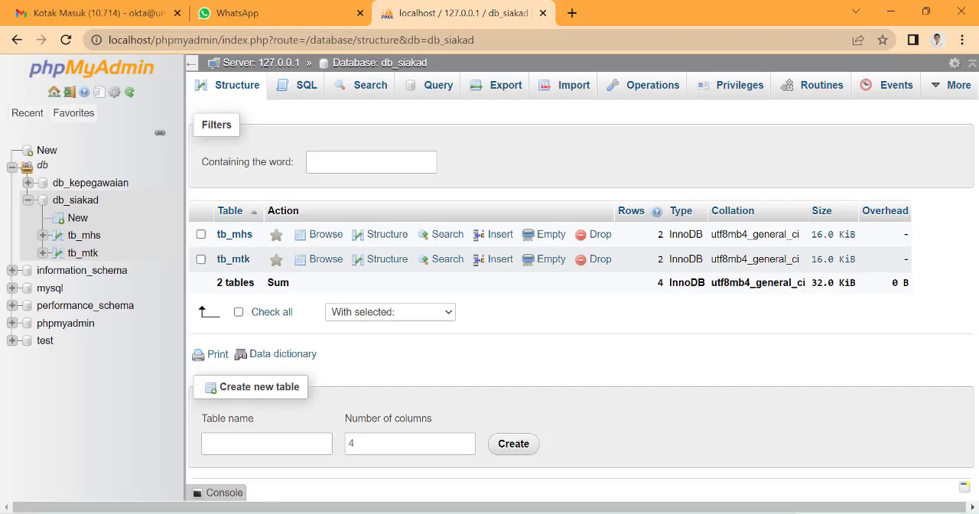
left_click(85, 237)
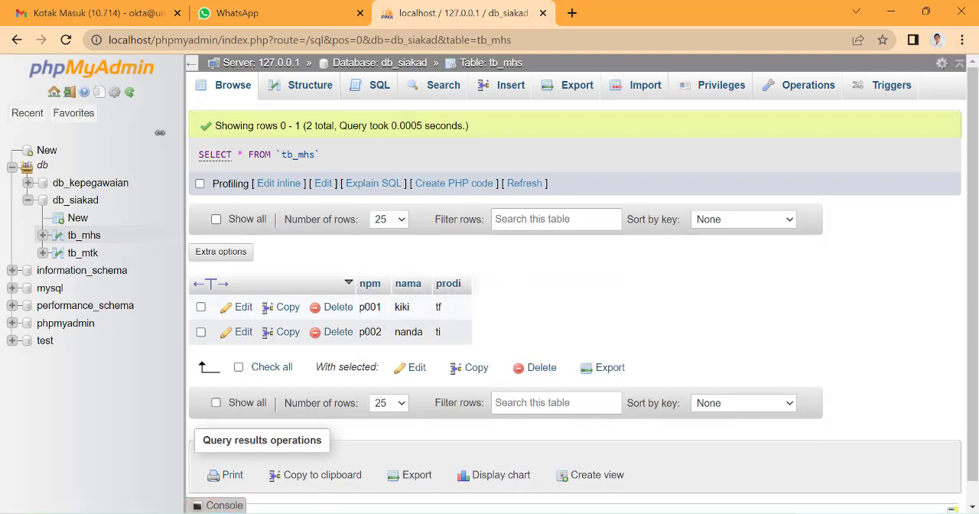
left_click(573, 443)
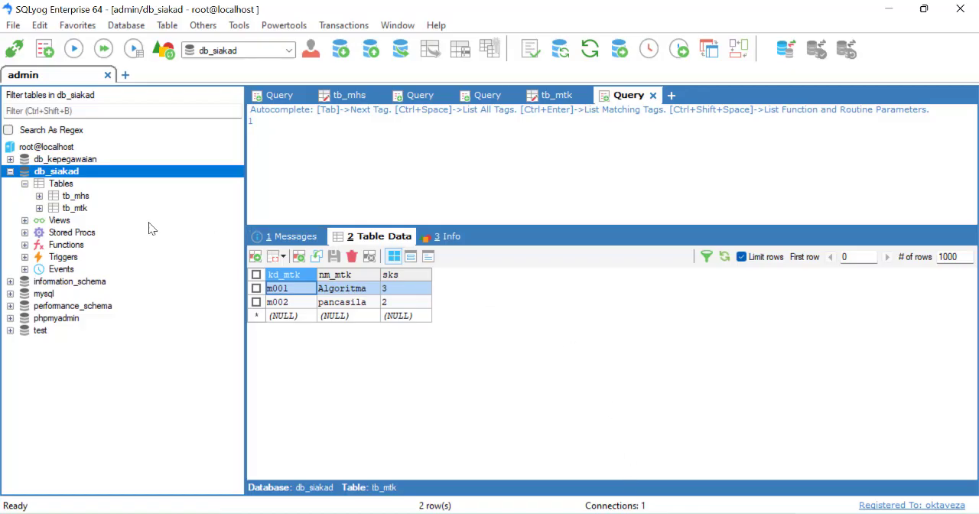
left_click(76, 196)
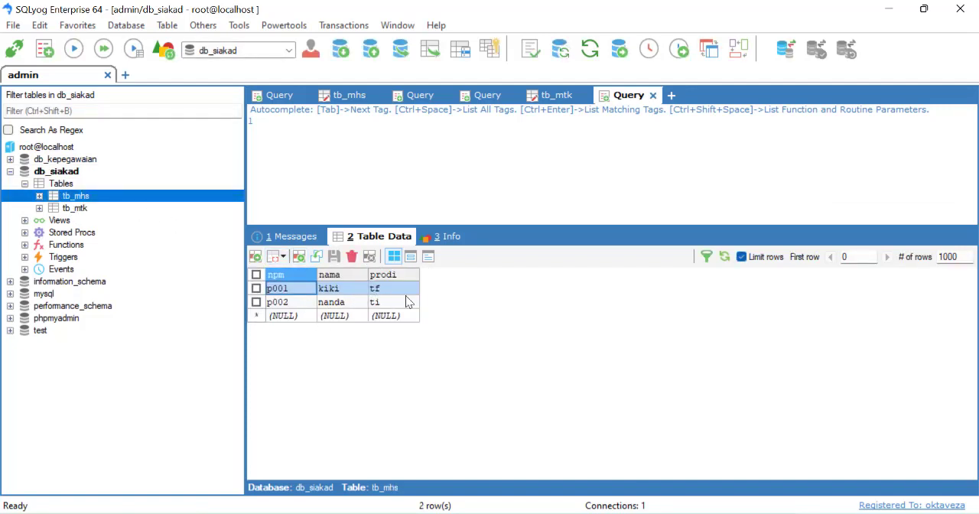
Switch to phpMyAdmin in the browser, browse the tb_mtk records, and return to SQLyog
left_click(505, 513)
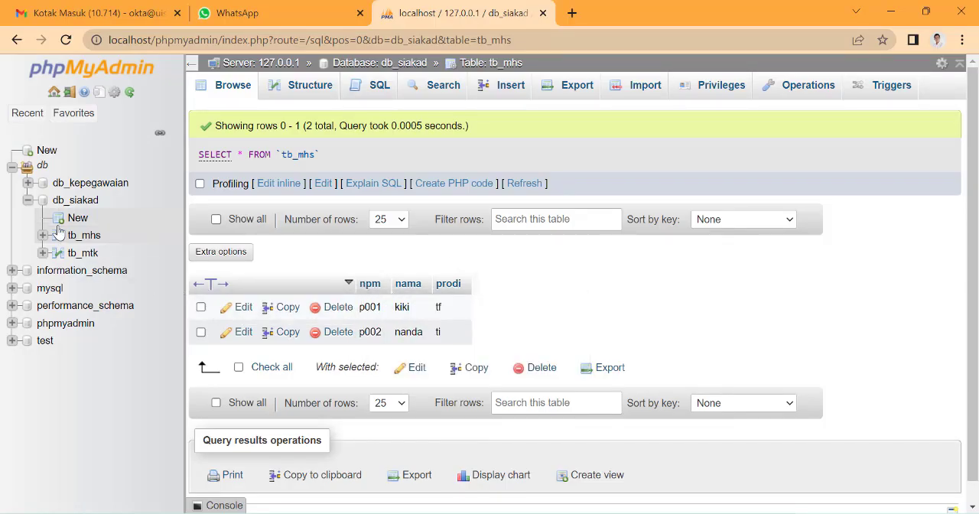
left_click(86, 255)
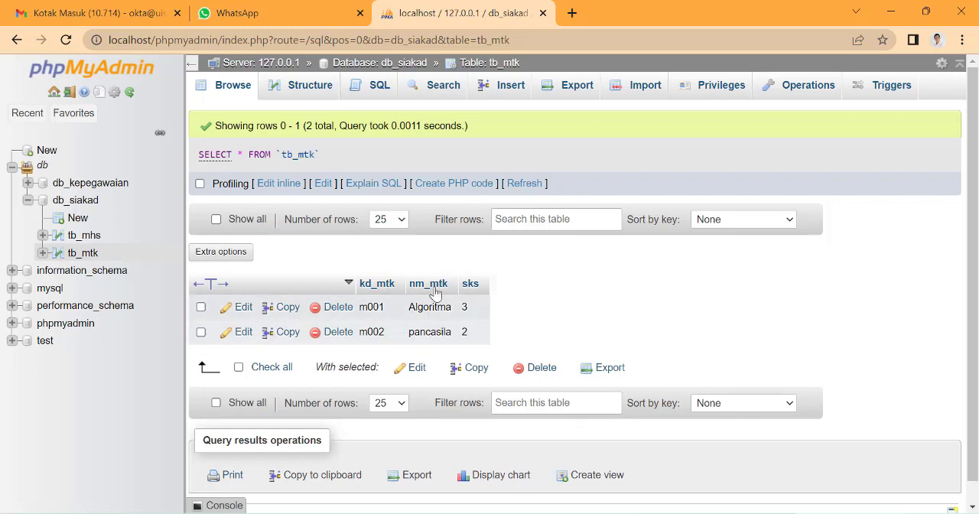
left_click(602, 513)
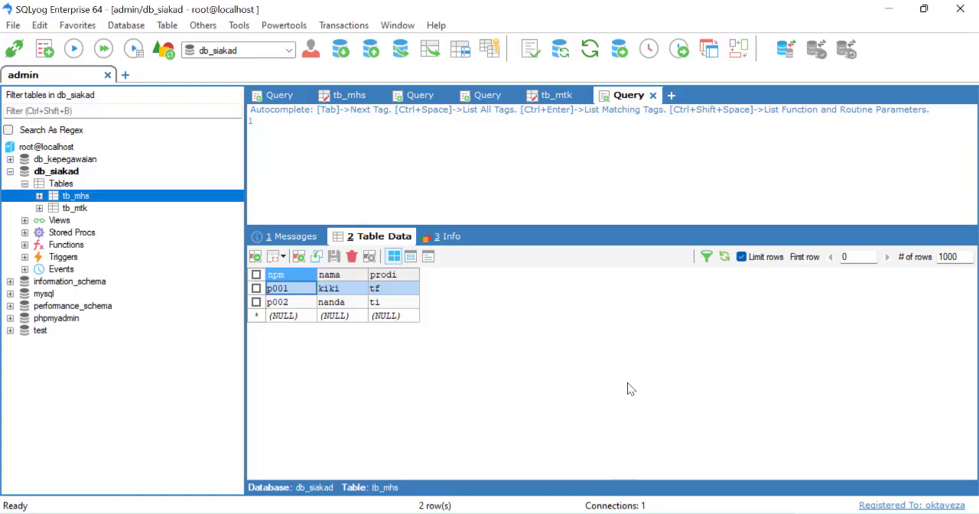